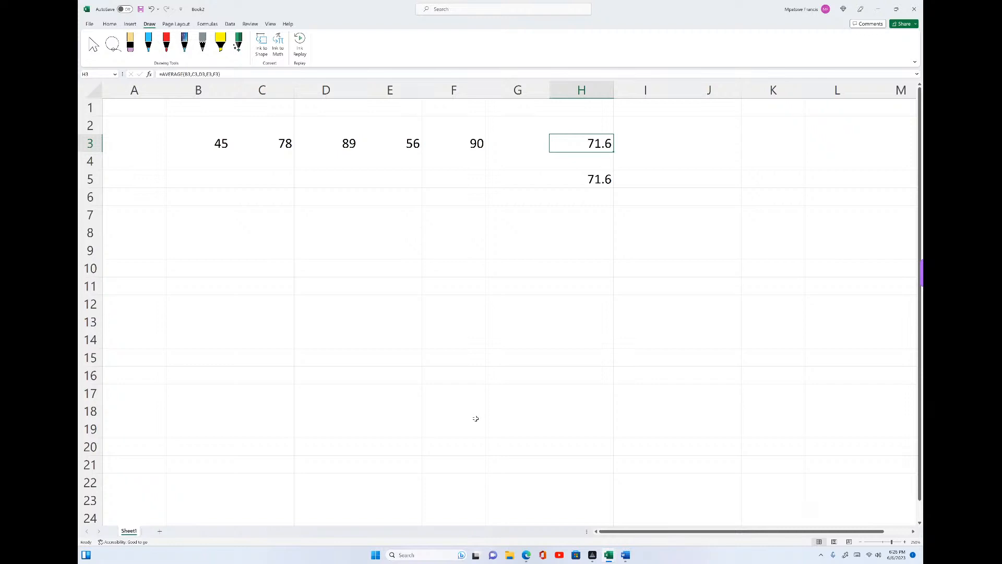
# - Handwrite "MAXIMUM & MINIMUM" in light blue ink across the empty cells below the numbers, around rows 8 to 12
pyautogui.moveTo(172, 246)
pyautogui.mouseDown()
pyautogui.moveTo(220, 289)
pyautogui.moveTo(264, 285)
pyautogui.moveTo(265, 261)
pyautogui.mouseUp()
pyautogui.moveTo(298, 249)
pyautogui.mouseDown()
pyautogui.moveTo(287, 285)
pyautogui.moveTo(326, 284)
pyautogui.mouseUp()
pyautogui.moveTo(338, 261)
pyautogui.mouseDown()
pyautogui.moveTo(343, 281)
pyautogui.moveTo(416, 279)
pyautogui.mouseUp()
pyautogui.moveTo(431, 253)
pyautogui.mouseDown()
pyautogui.moveTo(434, 265)
pyautogui.moveTo(472, 275)
pyautogui.mouseUp()
pyautogui.moveTo(528, 230)
pyautogui.mouseDown()
pyautogui.moveTo(507, 281)
pyautogui.moveTo(595, 255)
pyautogui.moveTo(601, 279)
pyautogui.mouseUp()
pyautogui.moveTo(619, 255); pyautogui.dragTo(618, 281)
pyautogui.moveTo(634, 259)
pyautogui.mouseDown()
pyautogui.moveTo(632, 274)
pyautogui.moveTo(653, 276)
pyautogui.mouseUp()
pyautogui.moveTo(675, 248)
pyautogui.mouseDown()
pyautogui.moveTo(673, 281)
pyautogui.moveTo(682, 283)
pyautogui.mouseUp()
pyautogui.moveTo(702, 259)
pyautogui.mouseDown()
pyautogui.moveTo(702, 283)
pyautogui.moveTo(791, 261)
pyautogui.moveTo(814, 273)
pyautogui.mouseUp()
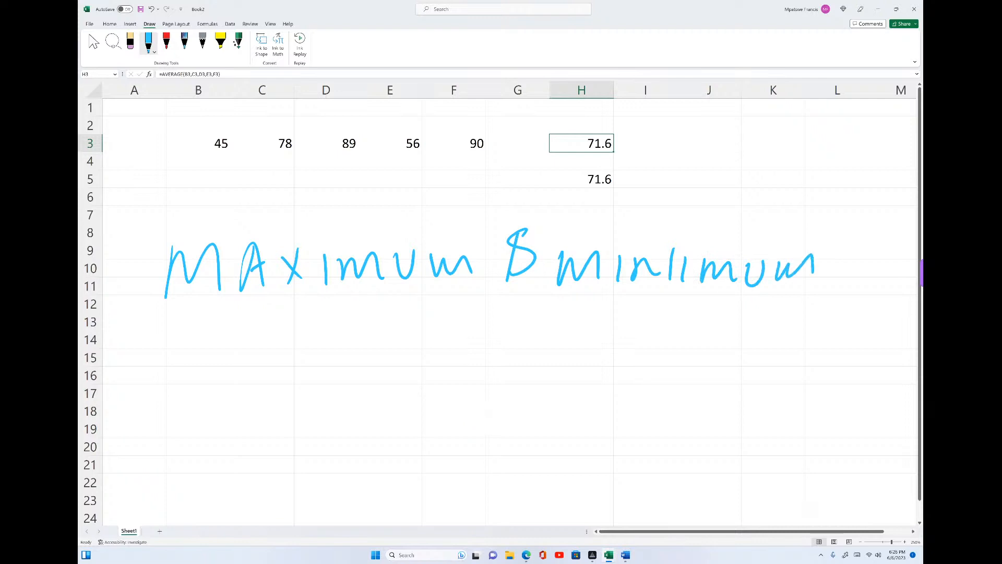
# - Handwrite "Function in ms. Excel" in light blue ink as a second title line, around rows 12 to 17
pyautogui.moveTo(212, 332); pyautogui.dragTo(218, 397)
pyautogui.moveTo(185, 354); pyautogui.dragTo(223, 311)
pyautogui.moveTo(206, 375)
pyautogui.mouseDown()
pyautogui.moveTo(265, 344)
pyautogui.moveTo(272, 374)
pyautogui.mouseUp()
pyautogui.moveTo(285, 374)
pyautogui.mouseDown()
pyautogui.moveTo(361, 380)
pyautogui.moveTo(378, 349)
pyautogui.mouseUp()
pyautogui.moveTo(374, 354)
pyautogui.mouseDown()
pyautogui.moveTo(380, 368)
pyautogui.moveTo(412, 344)
pyautogui.moveTo(451, 363)
pyautogui.mouseUp()
pyautogui.moveTo(498, 338)
pyautogui.mouseDown()
pyautogui.moveTo(498, 360)
pyautogui.moveTo(537, 339)
pyautogui.moveTo(542, 354)
pyautogui.mouseUp()
pyautogui.moveTo(493, 313); pyautogui.dragTo(494, 319)
pyautogui.moveTo(480, 373); pyautogui.dragTo(503, 360)
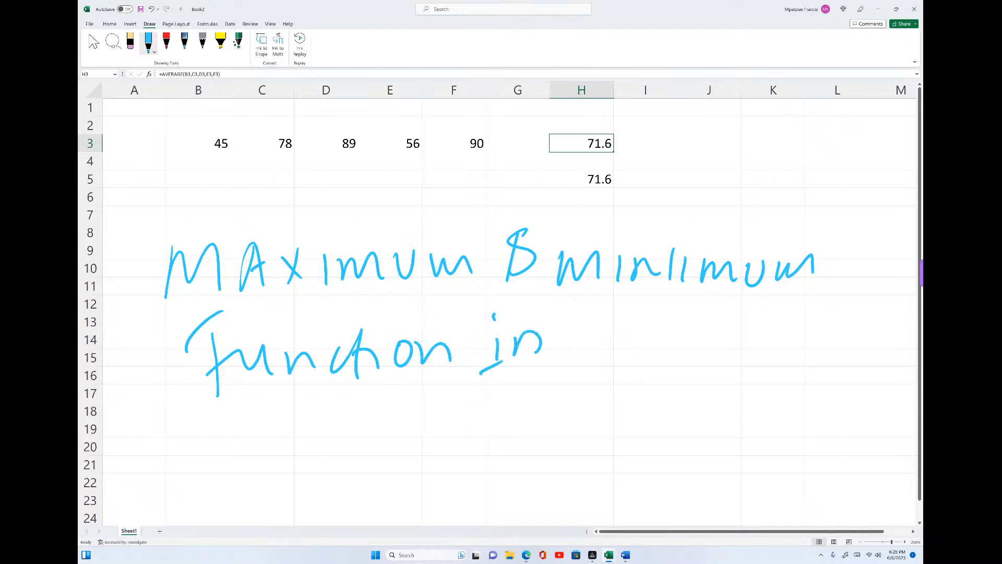
pyautogui.moveTo(584, 363); pyautogui.dragTo(616, 360)
pyautogui.moveTo(641, 322); pyautogui.dragTo(629, 360)
pyautogui.click(660, 347)
pyautogui.moveTo(697, 330)
pyautogui.mouseDown()
pyautogui.moveTo(707, 356)
pyautogui.moveTo(702, 342)
pyautogui.mouseUp()
pyautogui.moveTo(684, 332); pyautogui.dragTo(700, 327)
pyautogui.moveTo(727, 320)
pyautogui.mouseDown()
pyautogui.moveTo(707, 352)
pyautogui.moveTo(725, 348)
pyautogui.mouseUp()
pyautogui.moveTo(751, 327)
pyautogui.mouseDown()
pyautogui.moveTo(754, 350)
pyautogui.moveTo(783, 345)
pyautogui.mouseUp()
pyautogui.moveTo(798, 301); pyautogui.dragTo(790, 359)
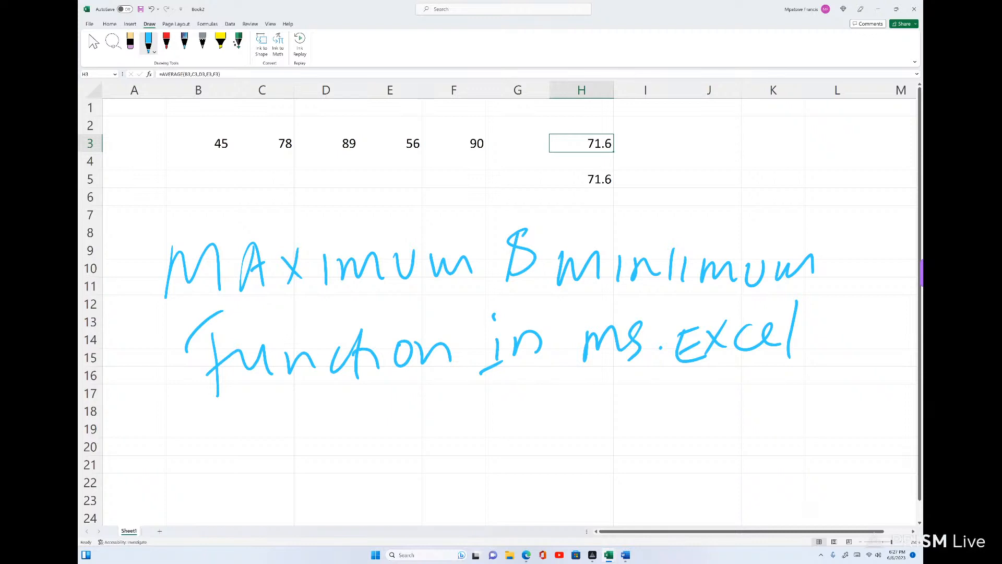
# - Create a new blank workbook
pyautogui.click(89, 24)
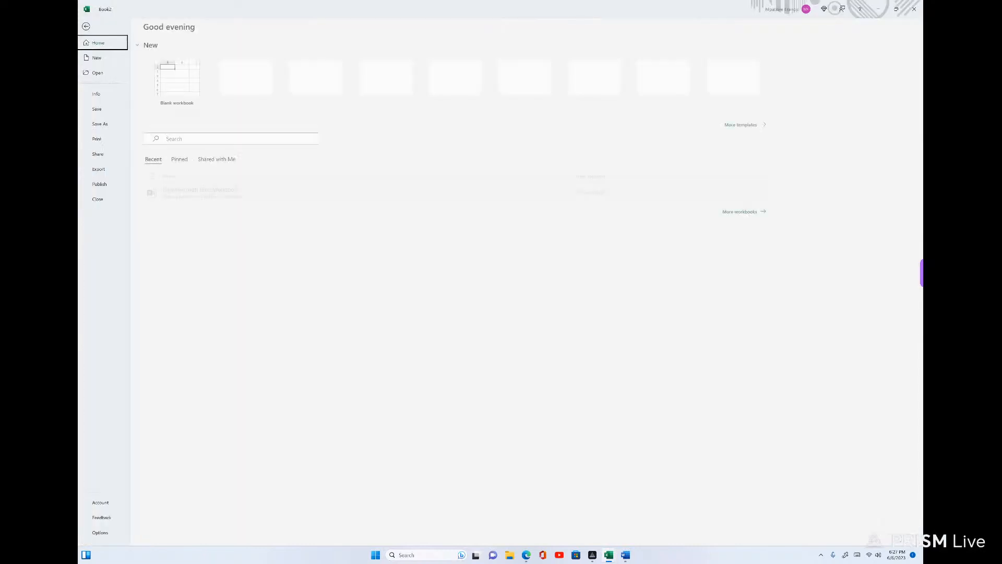
pyautogui.click(179, 79)
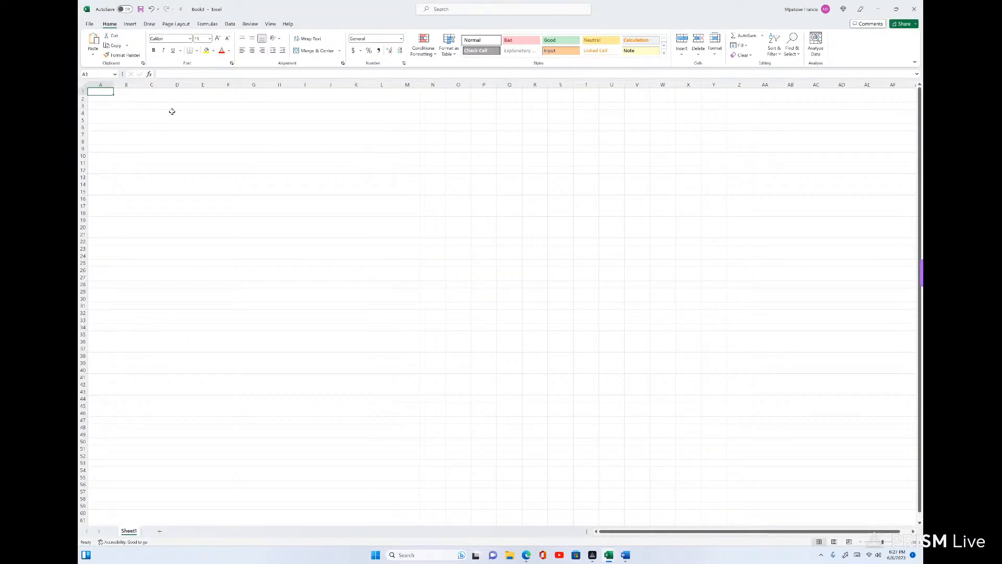
pyautogui.scroll(10, 287, 179)
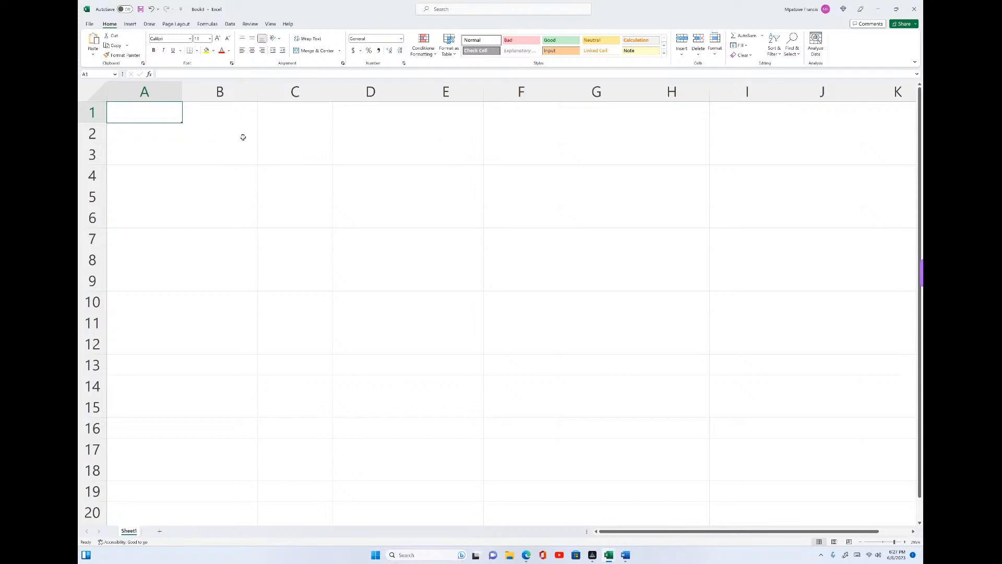
# - Enter the values 34, 56, 78, 90, 56, 34 and 67 across cells C2 to I2
pyautogui.doubleClick(286, 134)
pyautogui.write('34')
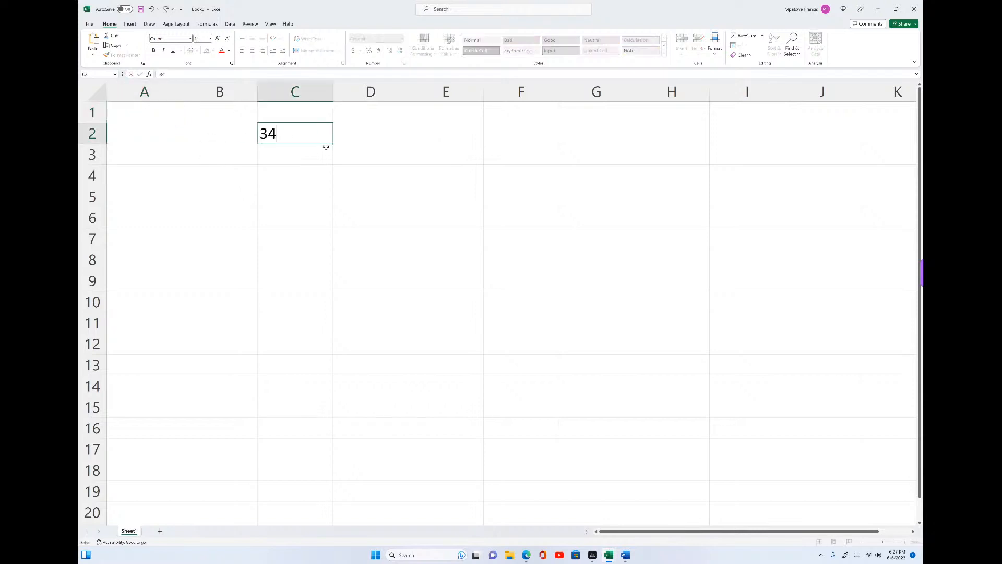
pyautogui.click(354, 138)
pyautogui.write('56')
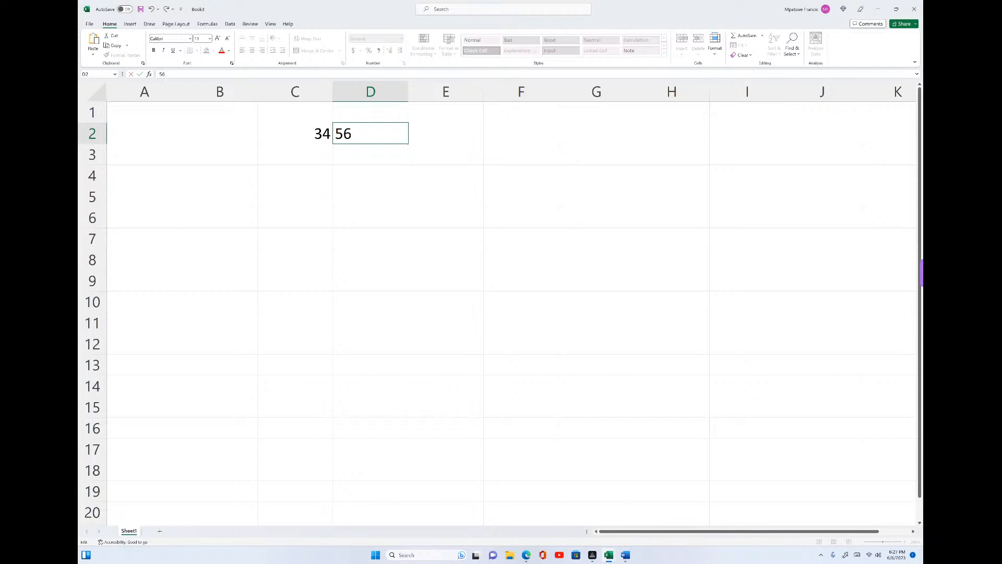
pyautogui.click(433, 134)
pyautogui.write('78')
pyautogui.click(526, 138)
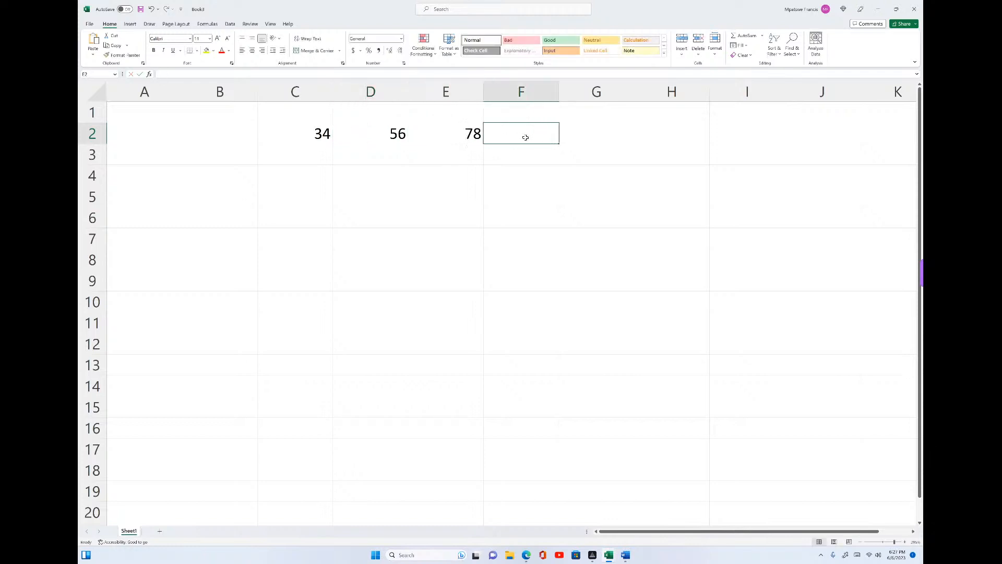
pyautogui.write('90')
pyautogui.click(578, 137)
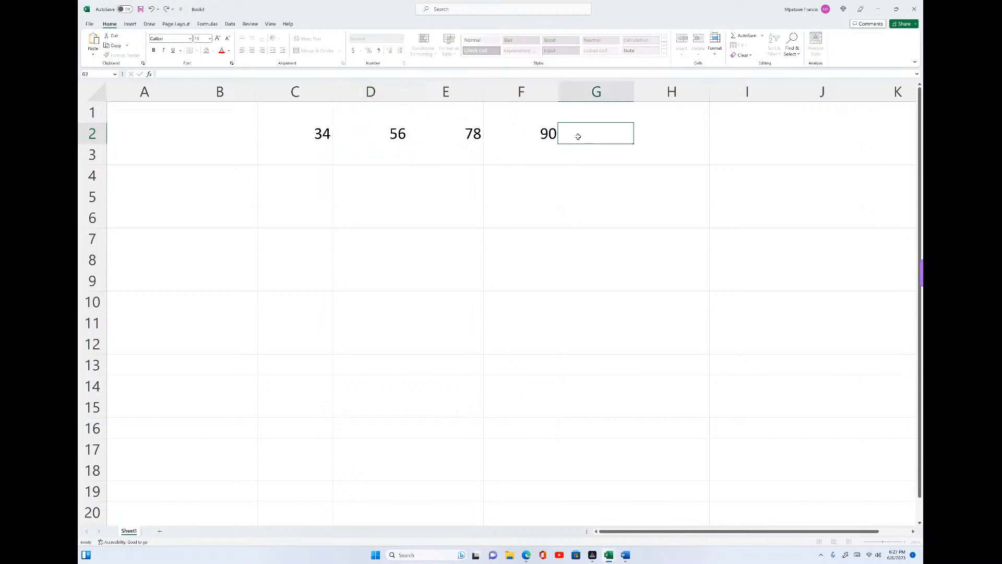
pyautogui.write('56')
pyautogui.click(667, 134)
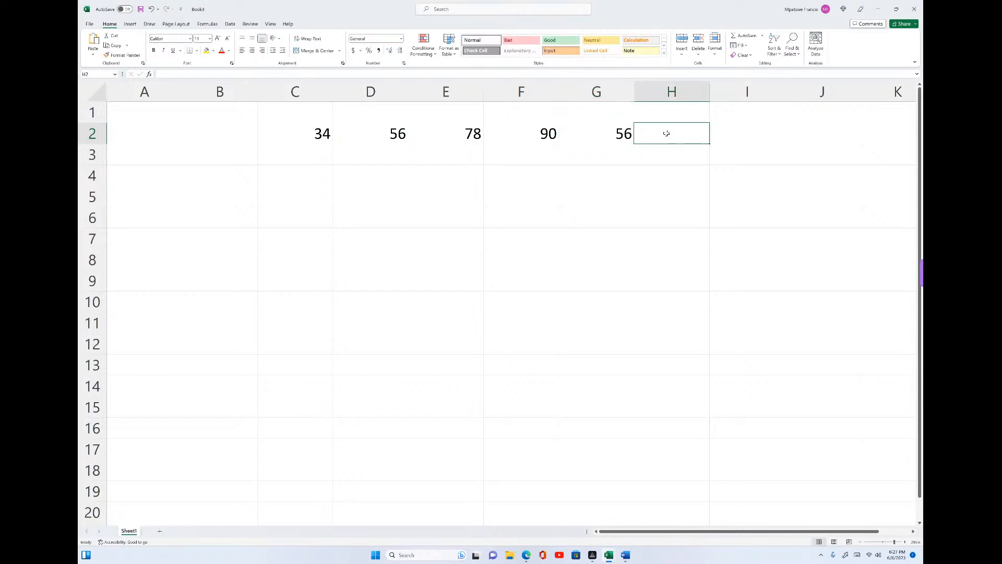
pyautogui.write('34')
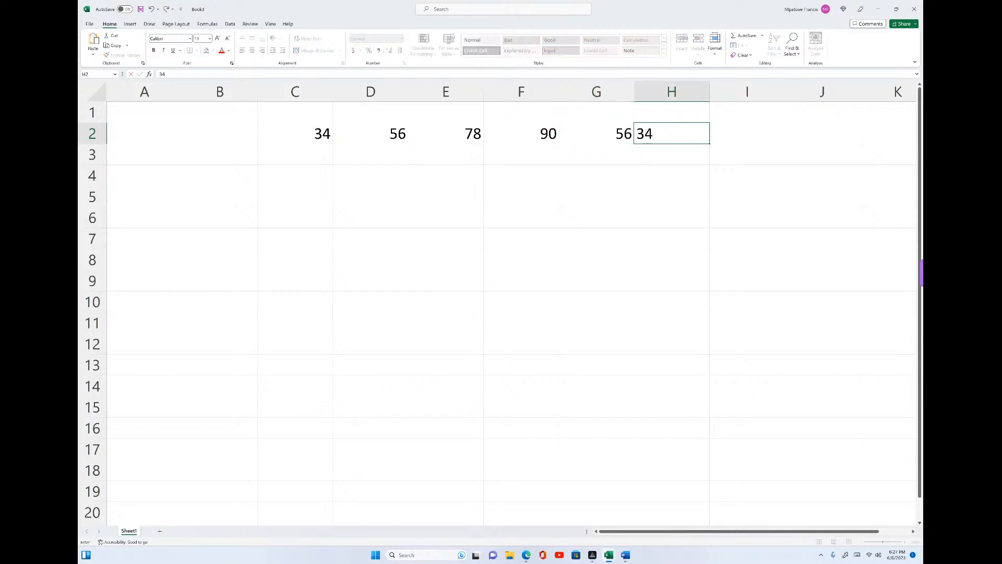
pyautogui.click(726, 130)
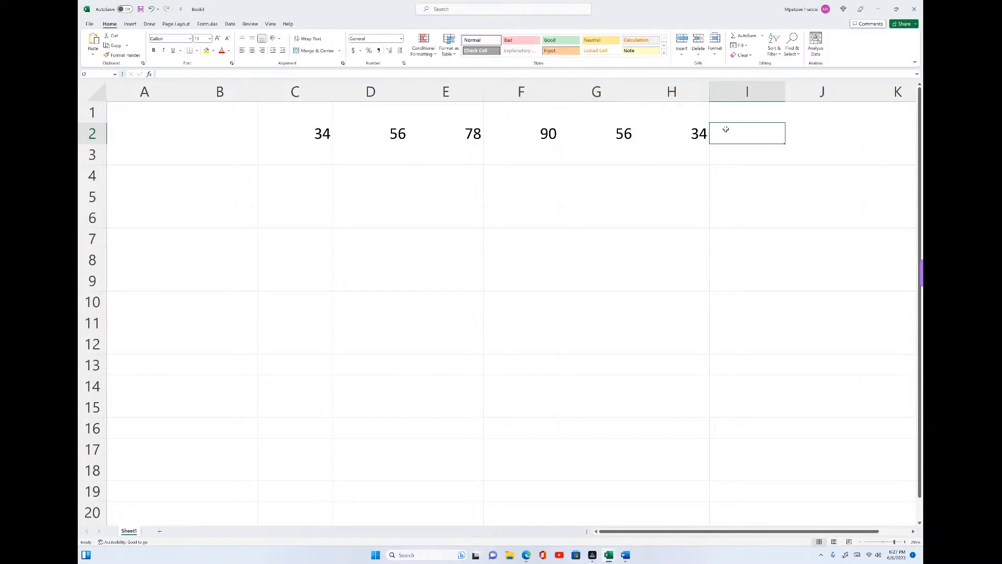
pyautogui.write('67')
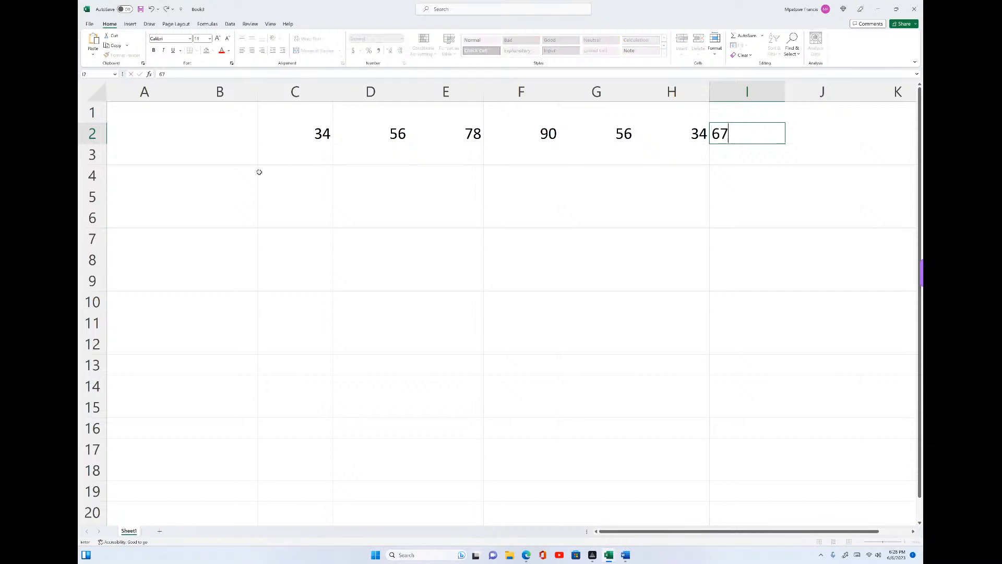
# - Enter 89 in cell C3, below the first number of the row
pyautogui.click(294, 155)
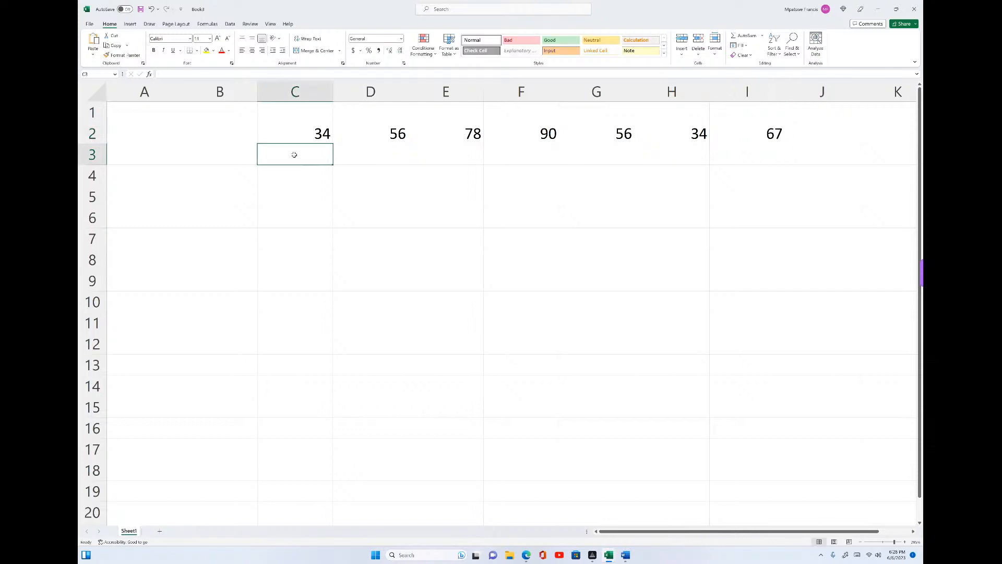
pyautogui.write('89')
pyautogui.click(386, 192)
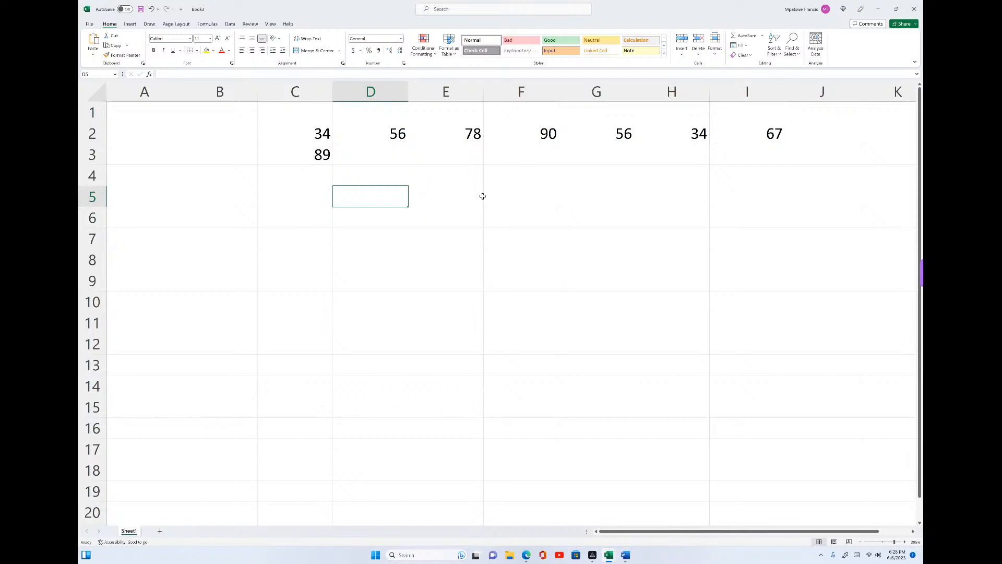
# - Begin a MAX formula in cell F5 with C2, D2 and E2 as separate comma-separated arguments
pyautogui.click(524, 194)
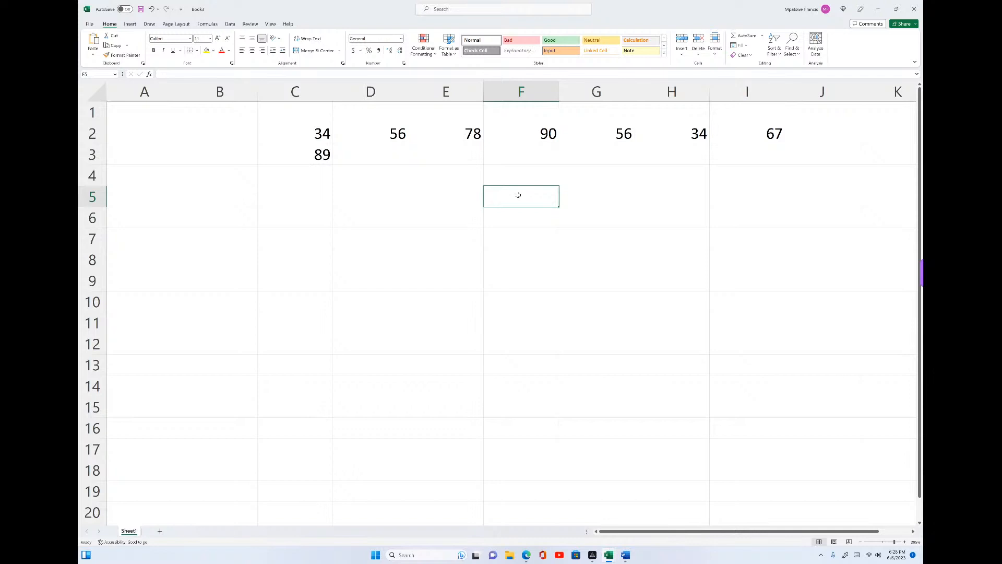
pyautogui.write('=')
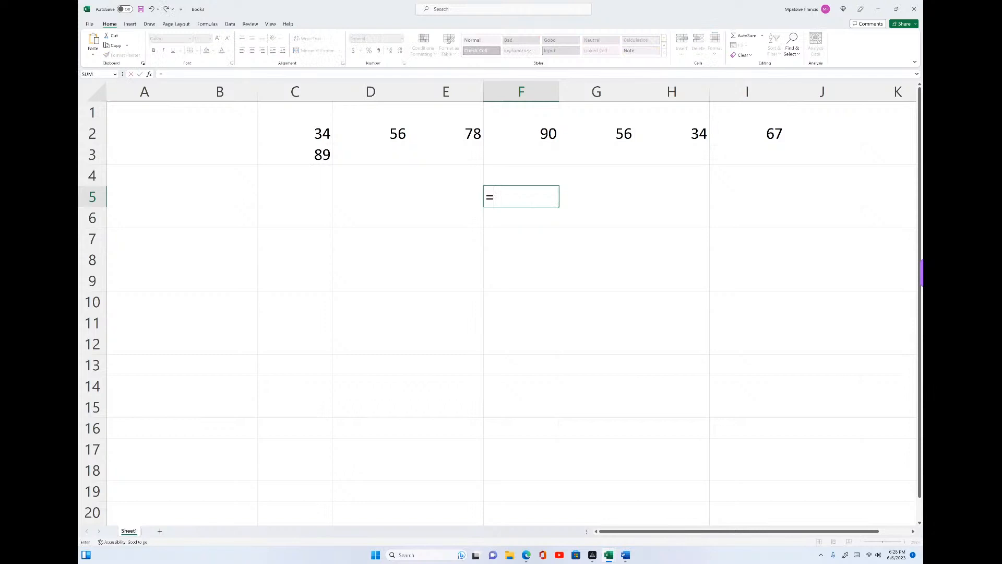
pyautogui.write('M')
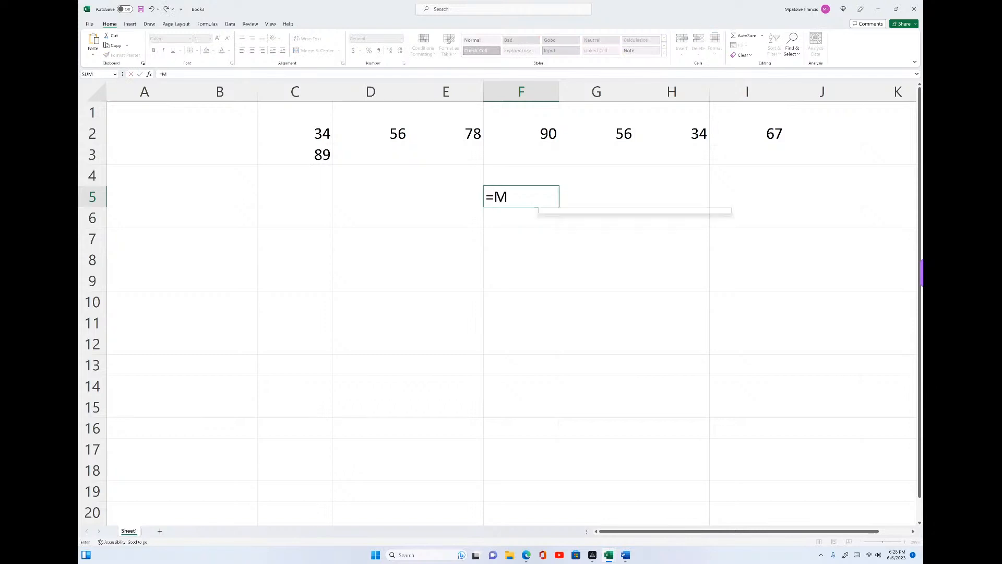
pyautogui.write('AX')
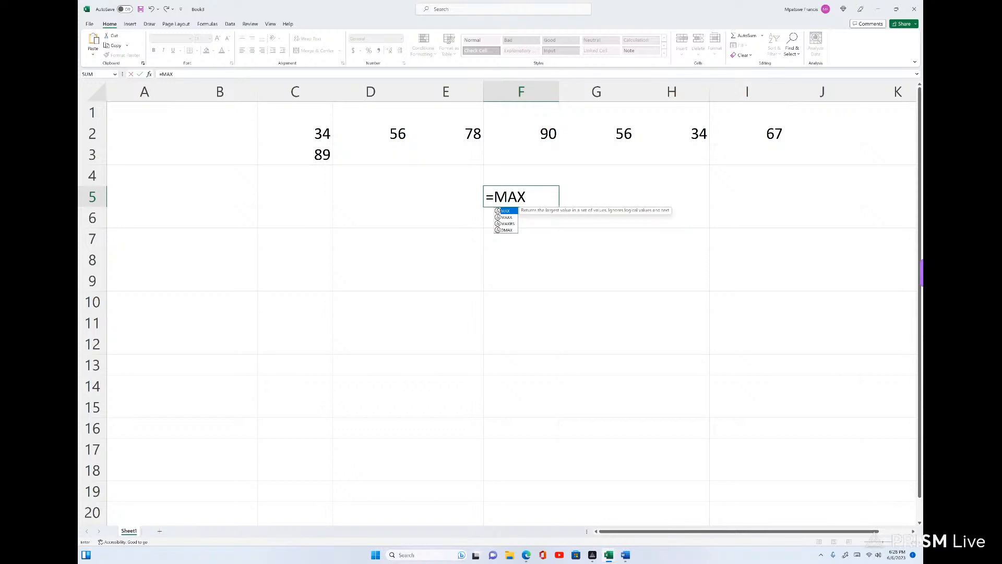
pyautogui.write('(')
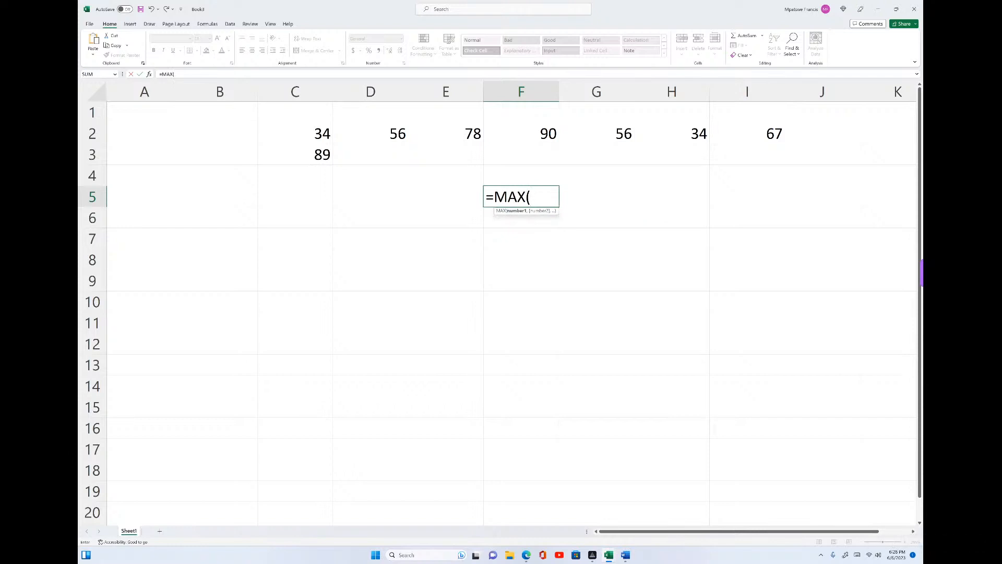
pyautogui.click(295, 133)
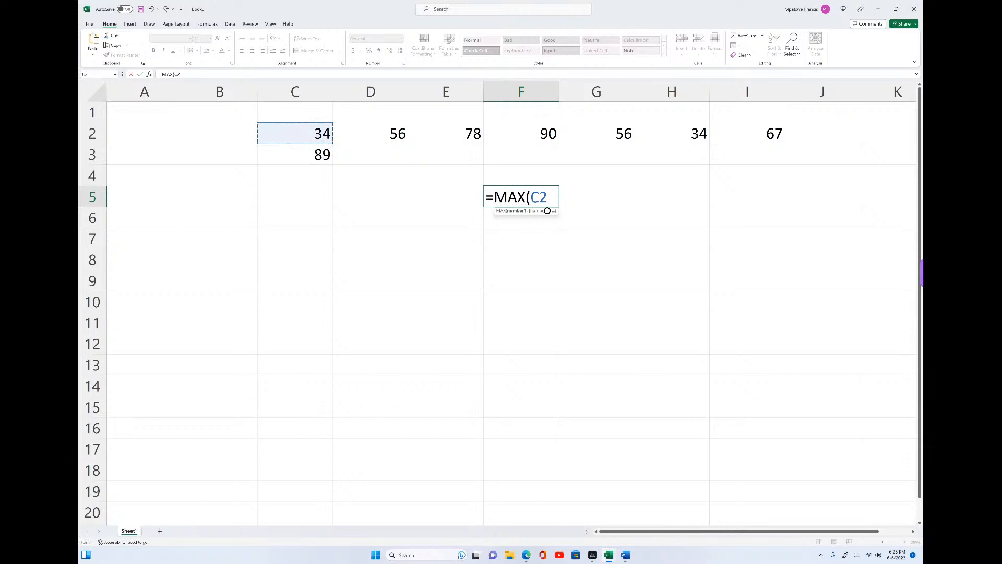
pyautogui.write(',')
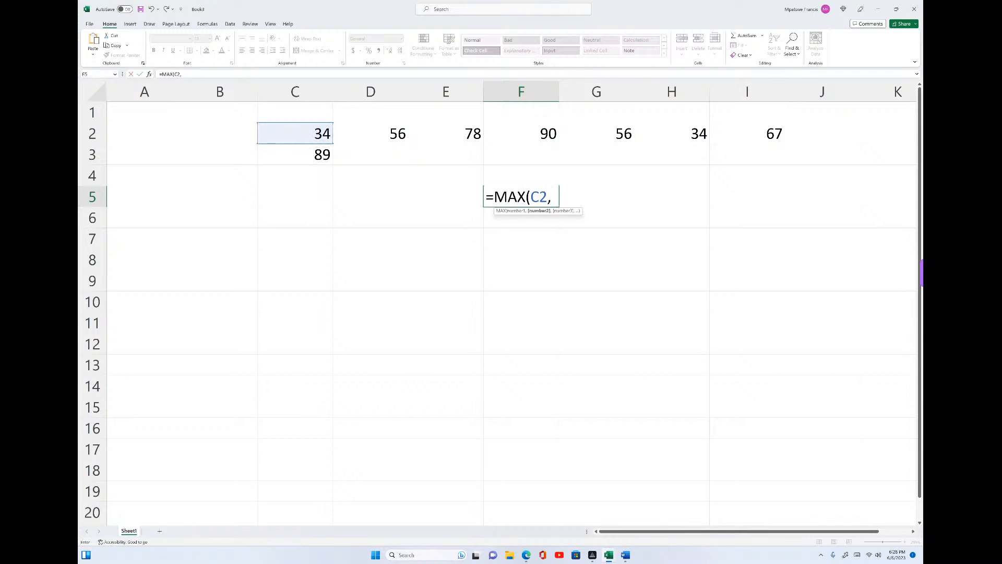
pyautogui.click(371, 133)
pyautogui.write(',')
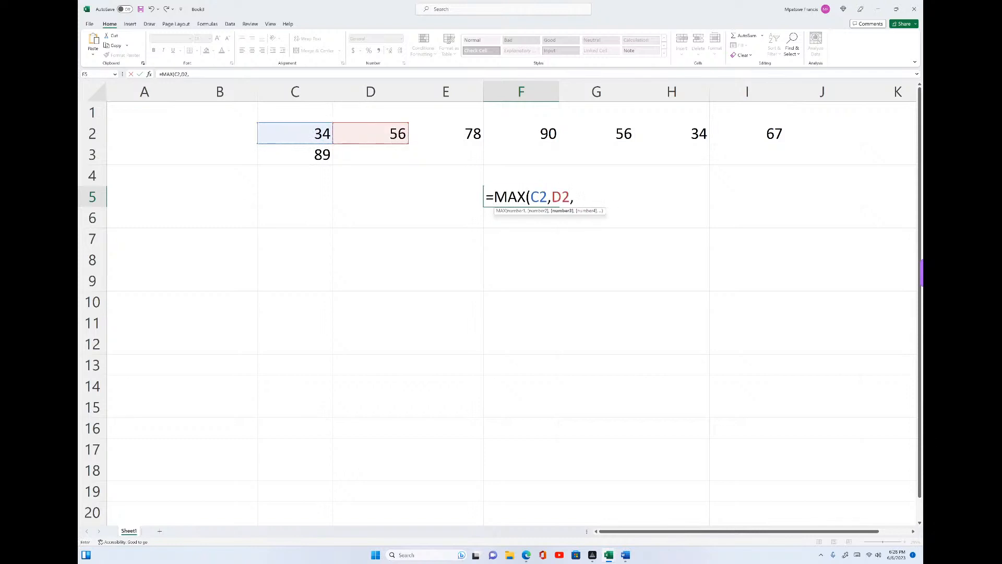
pyautogui.click(446, 133)
pyautogui.write(',')
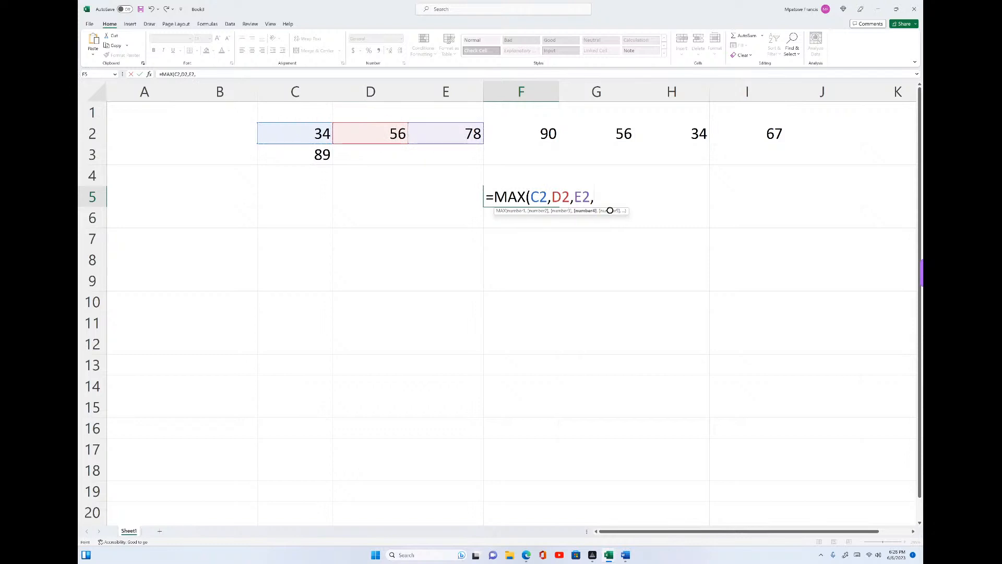
# - Add cells F2, G2 and H2 as further separate arguments of the MAX formula in F5
pyautogui.press('Up')
pyautogui.press('Up')
pyautogui.press('Up')
pyautogui.write(',')
pyautogui.press('Up')
pyautogui.press('Up')
pyautogui.press('Up')
pyautogui.press('Right')
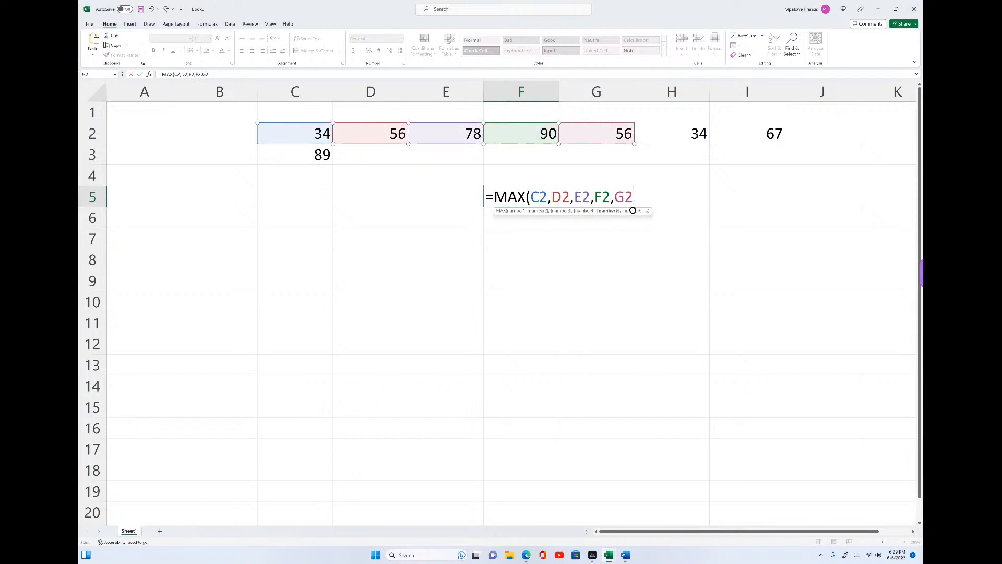
pyautogui.write(',')
pyautogui.press('Up')
pyautogui.press('Up')
pyautogui.press('Up')
pyautogui.press('Right')
pyautogui.press('Right')
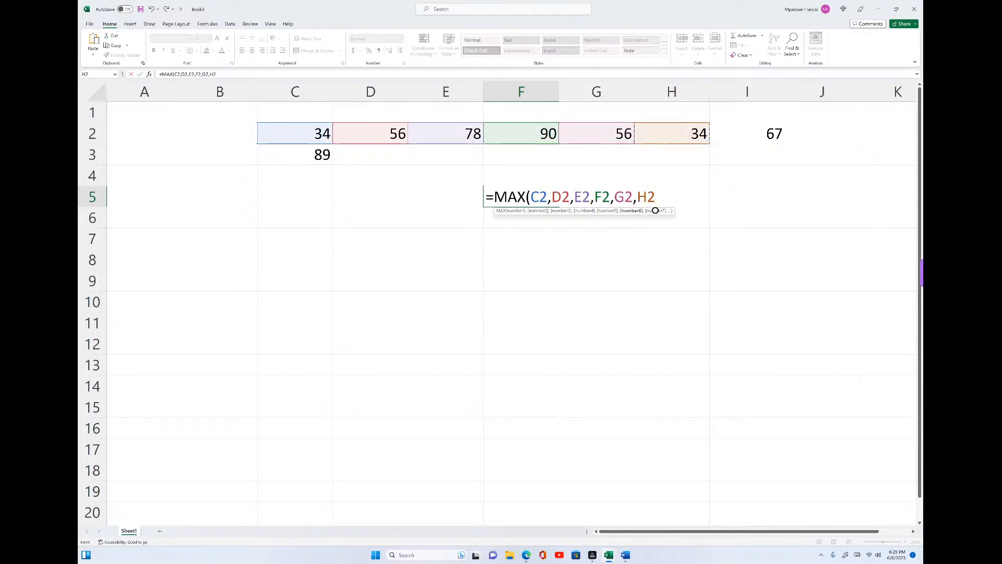
# - Add I2 and C3 as the last arguments, close the parenthesis and complete the MAX formula in F5
pyautogui.write(',')
pyautogui.press('Up')
pyautogui.press('Up')
pyautogui.press('Up')
pyautogui.press('Right')
pyautogui.press('Right')
pyautogui.press('Right')
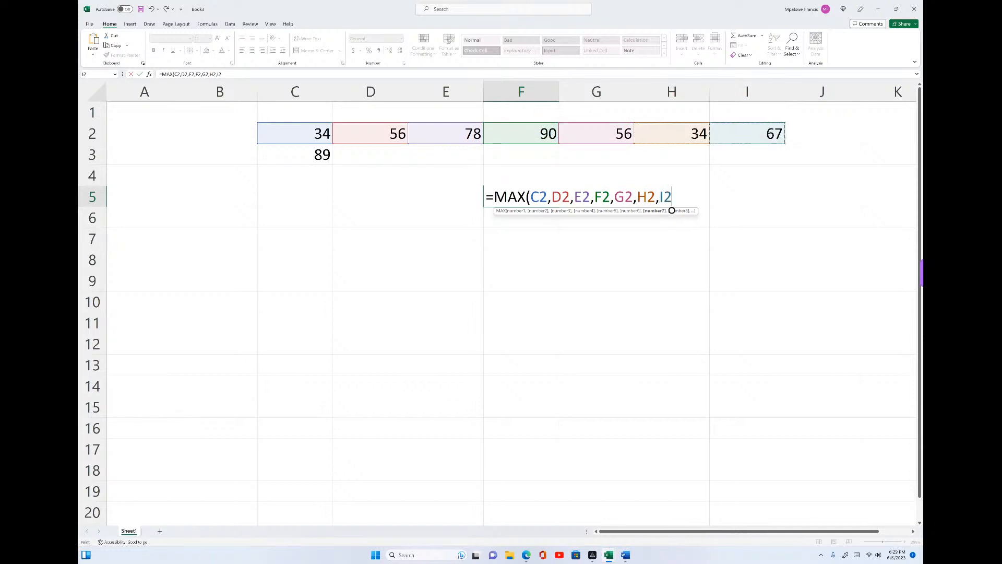
pyautogui.write(',')
pyautogui.press('Up')
pyautogui.press('Up')
pyautogui.press('Left')
pyautogui.press('Left')
pyautogui.press('Left')
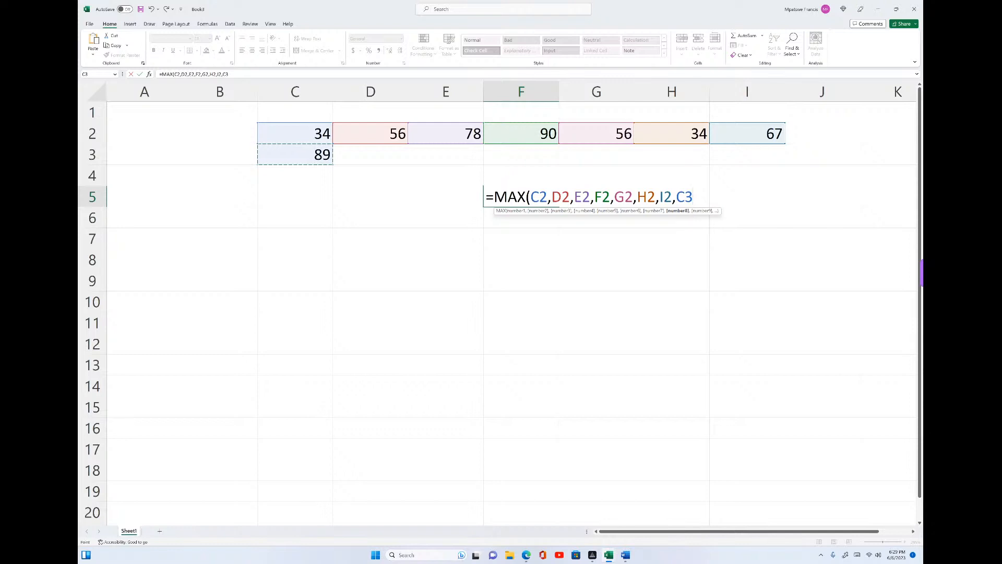
pyautogui.write(')')
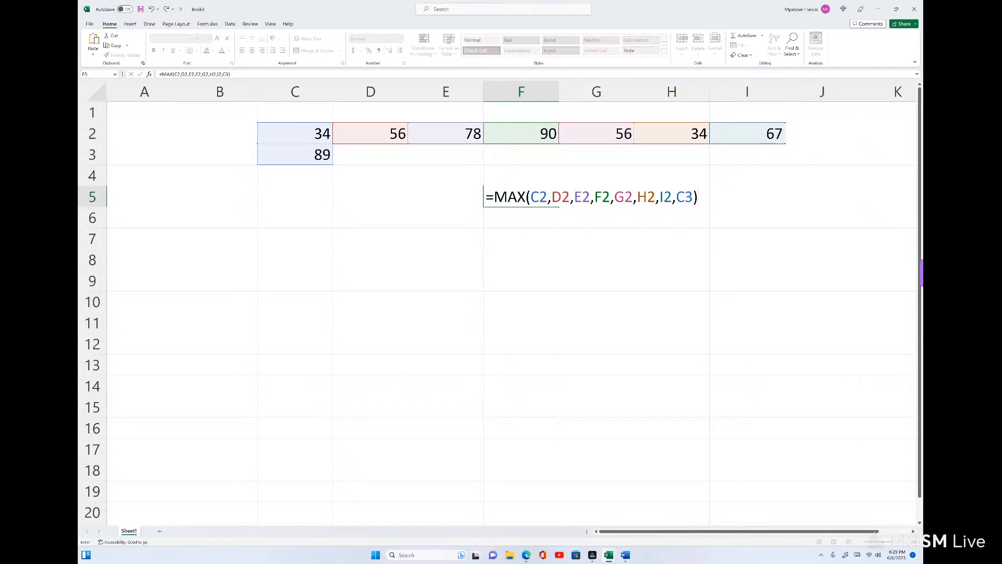
pyautogui.press('Return')
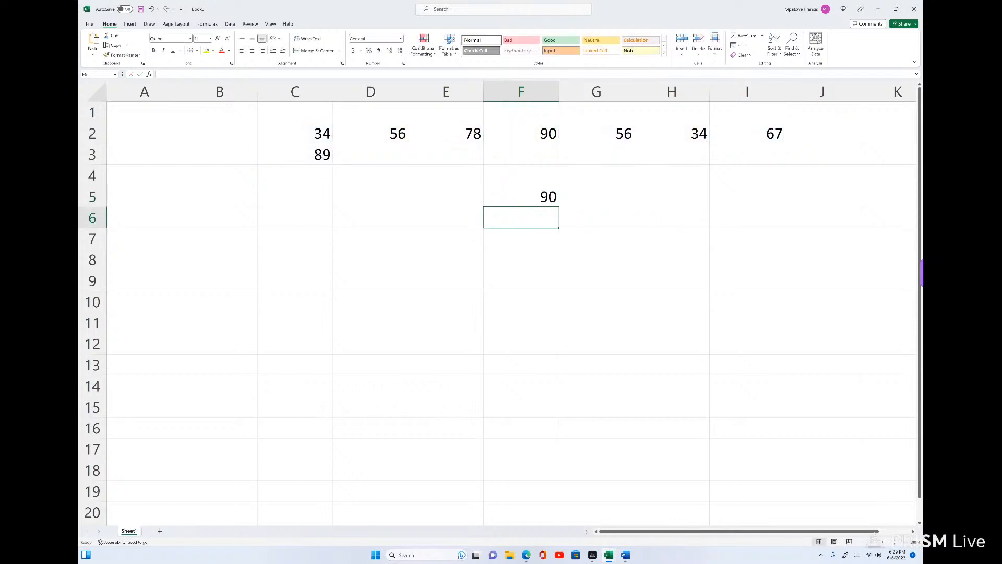
# - Format the MAX result in cell F5 as bold with a red font colour
pyautogui.press('Up')
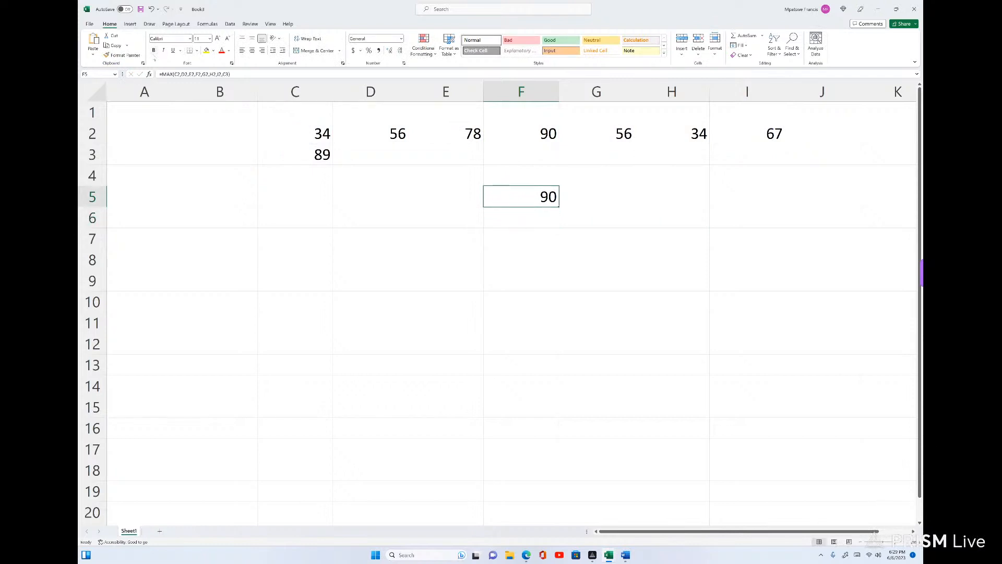
pyautogui.click(153, 50)
pyautogui.click(221, 50)
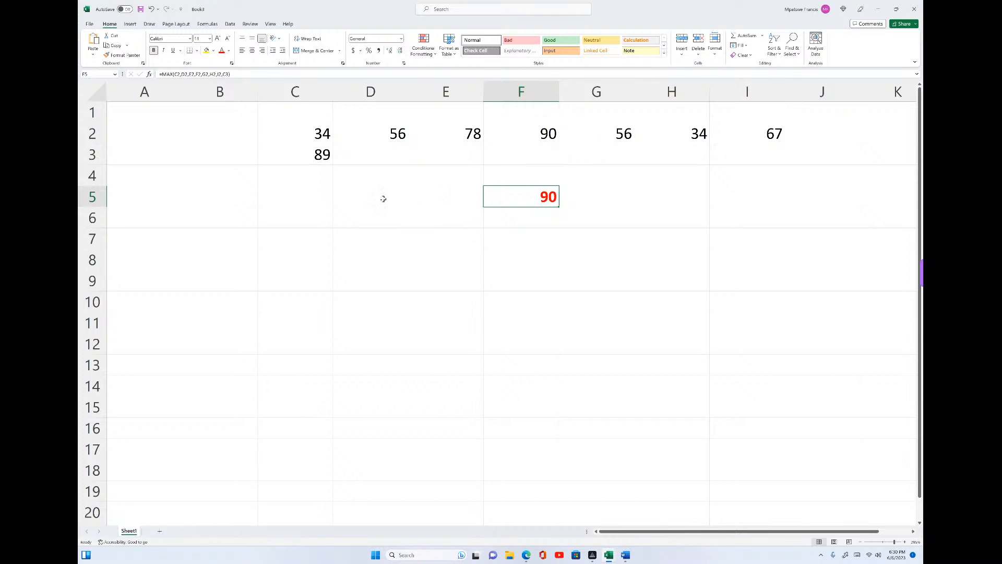
# - Enter the label "MAX =" in cell E5, beside the maximum result
pyautogui.click(430, 199)
pyautogui.write('MAX')
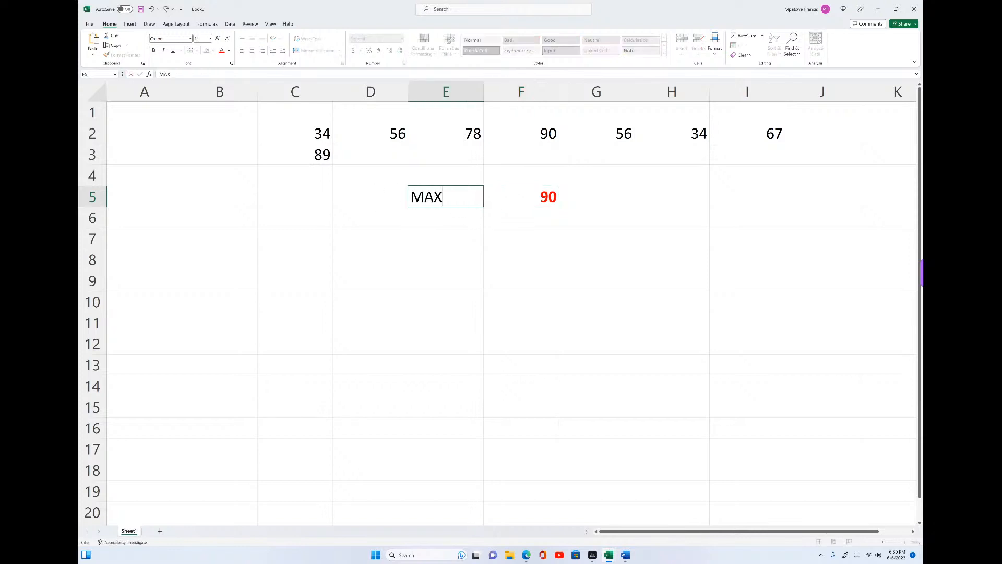
pyautogui.write(' =')
pyautogui.click(528, 272)
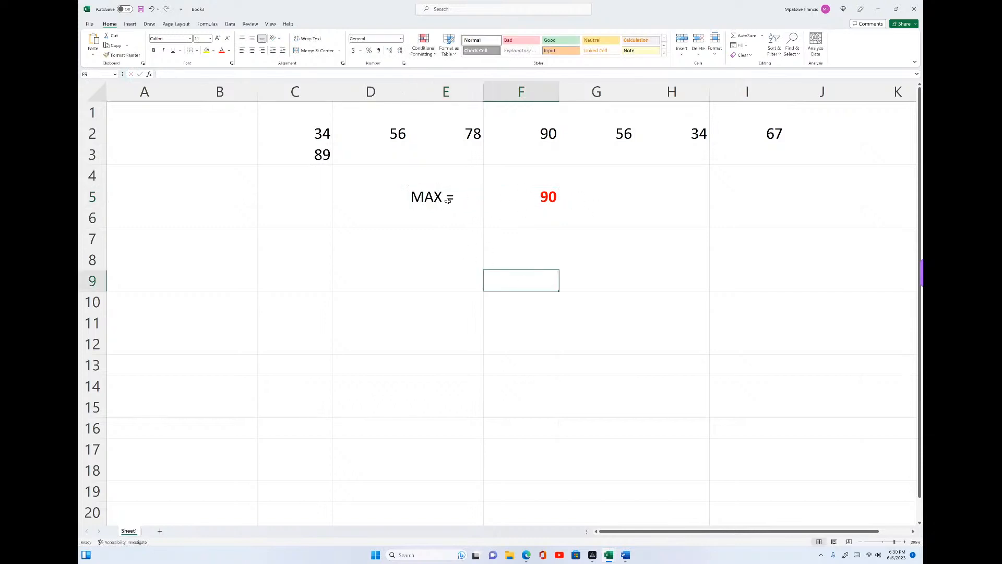
# - Enter the label "MIN =" in cell E7, two rows below the maximum label
pyautogui.moveTo(423, 198); pyautogui.dragTo(550, 199)
pyautogui.click(524, 225)
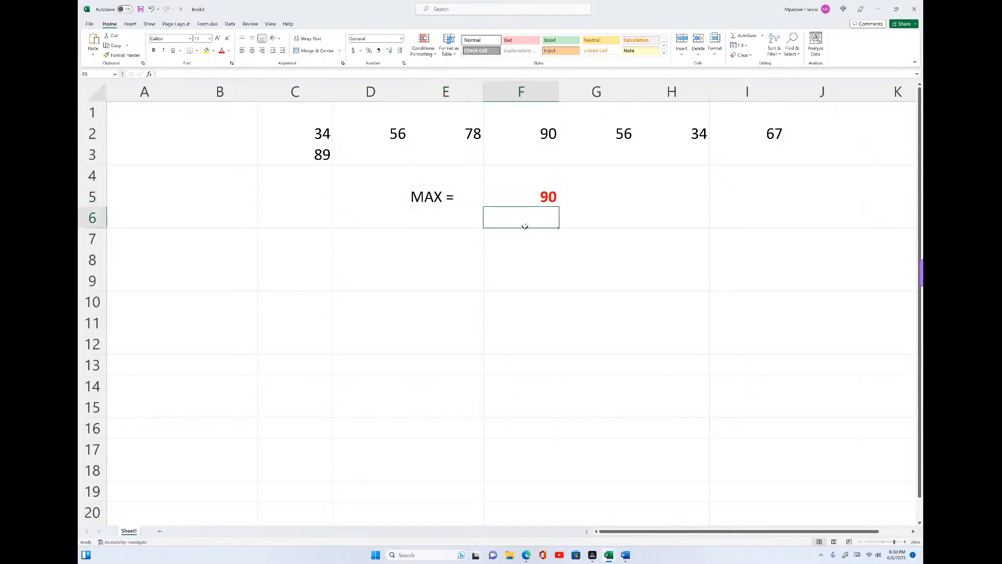
pyautogui.click(431, 237)
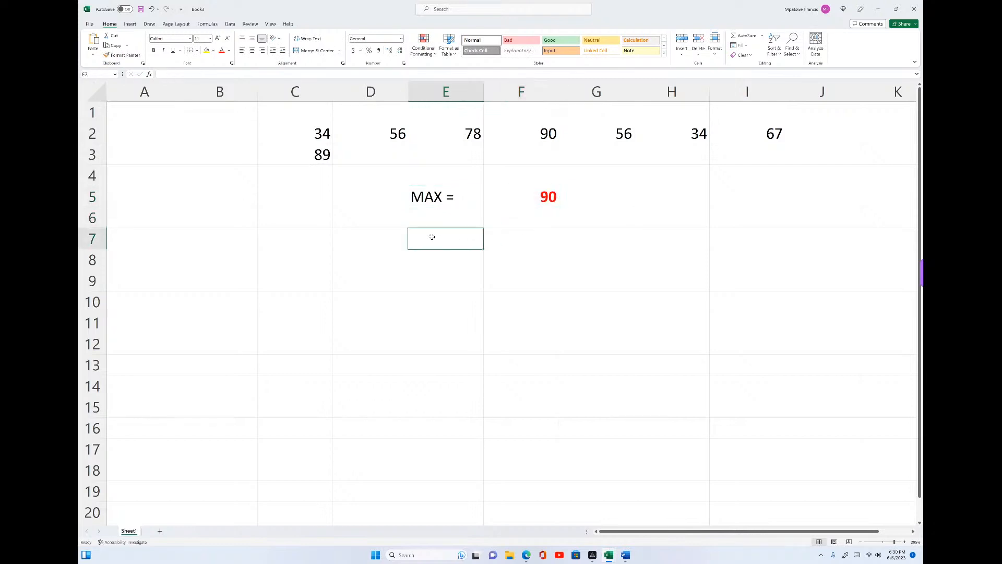
pyautogui.write('MIN')
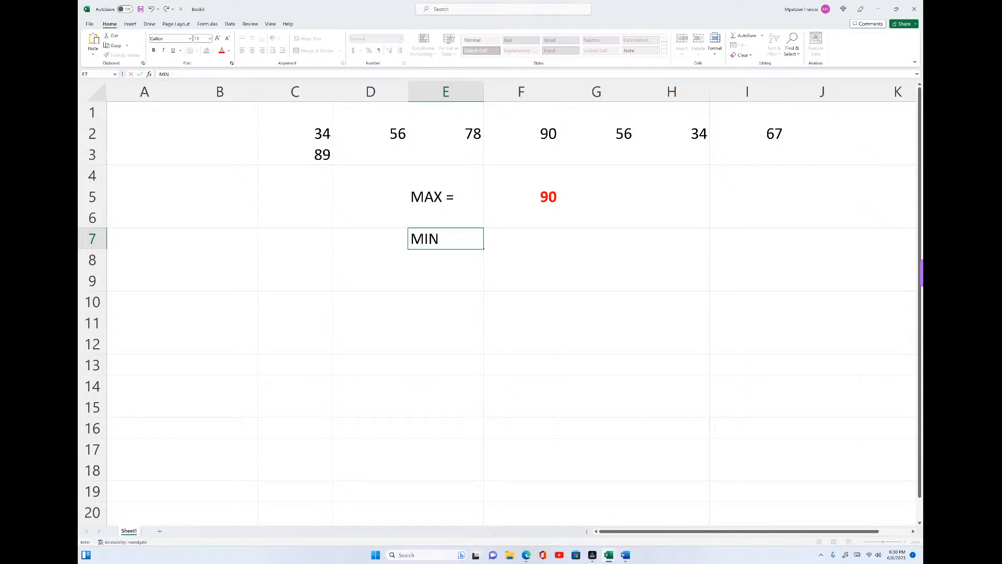
pyautogui.write(' =')
pyautogui.click(561, 247)
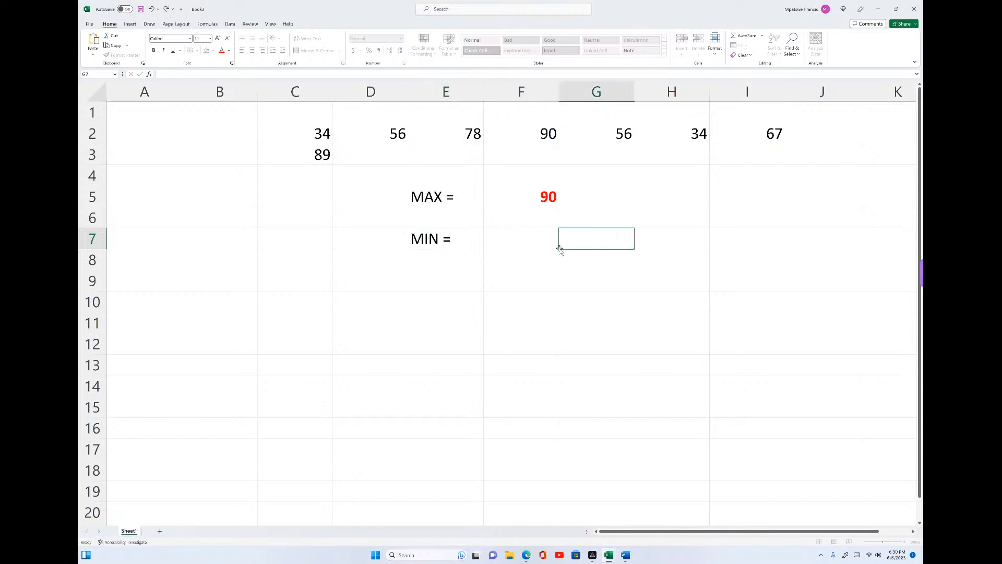
# - Start a MIN formula in cell F7 with cells C2, D2 and E2 as its first separate arguments
pyautogui.click(537, 239)
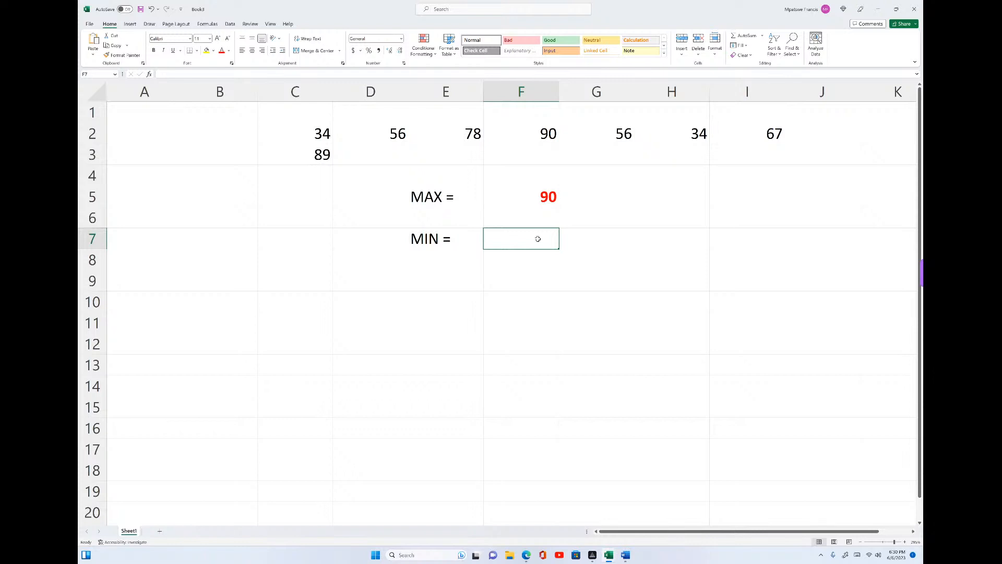
pyautogui.write('=')
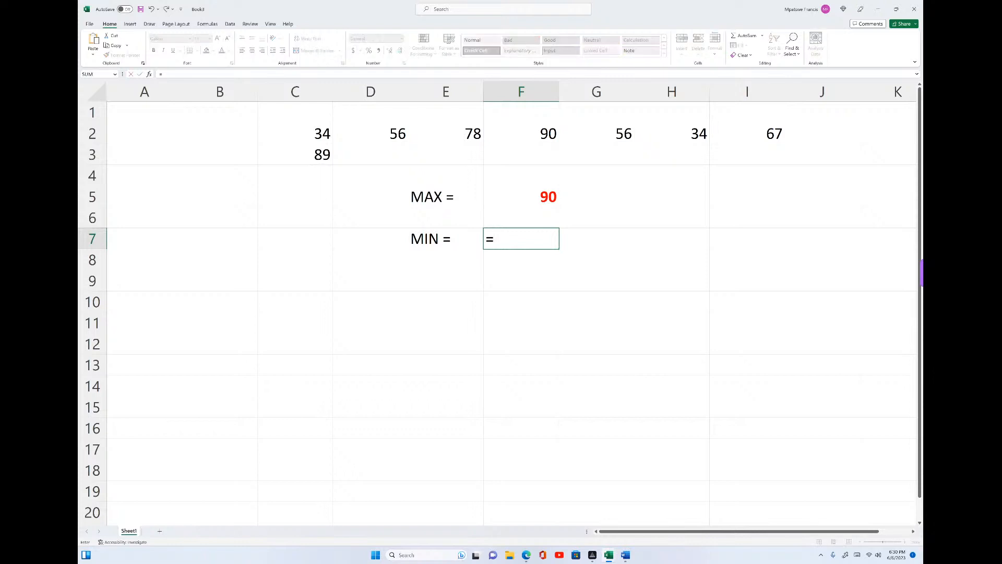
pyautogui.write('MIX')
pyautogui.press('BackSpace')
pyautogui.write('N')
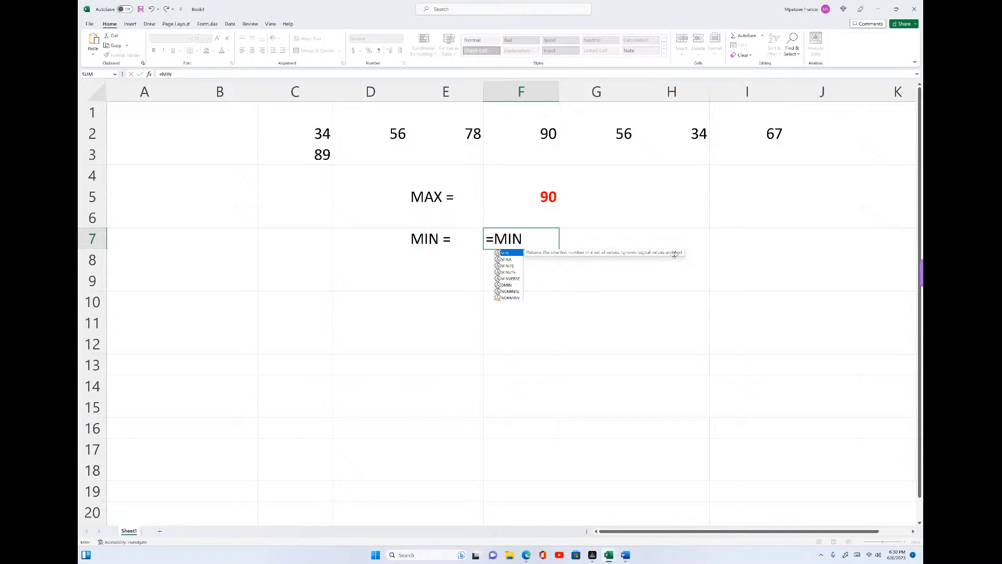
pyautogui.doubleClick(505, 253)
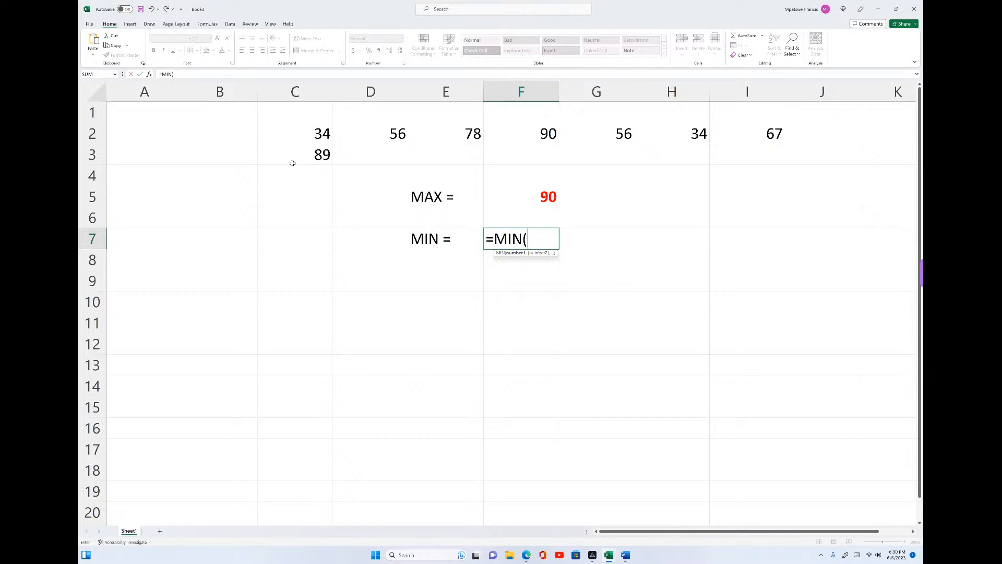
pyautogui.click(324, 134)
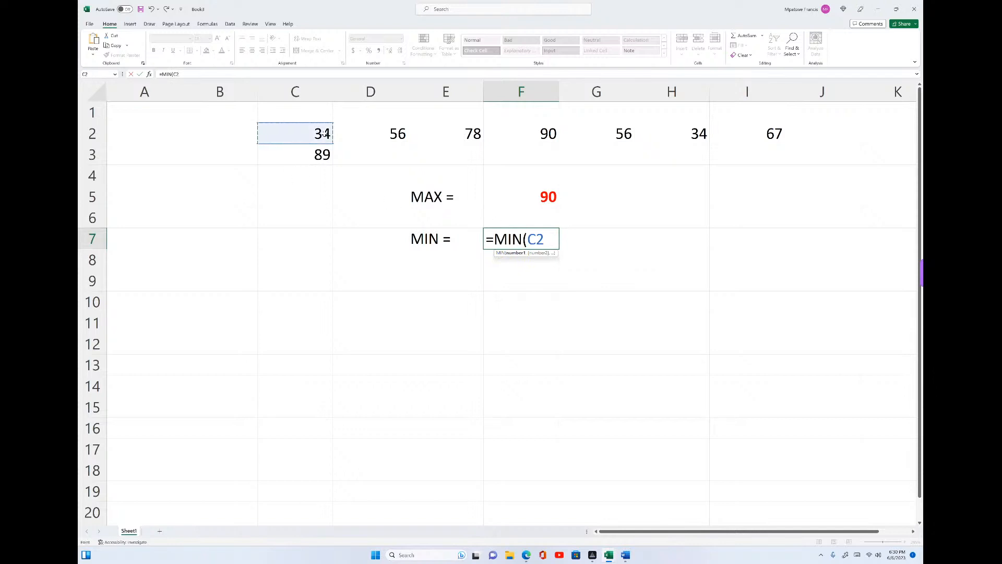
pyautogui.write(',')
pyautogui.click(376, 129)
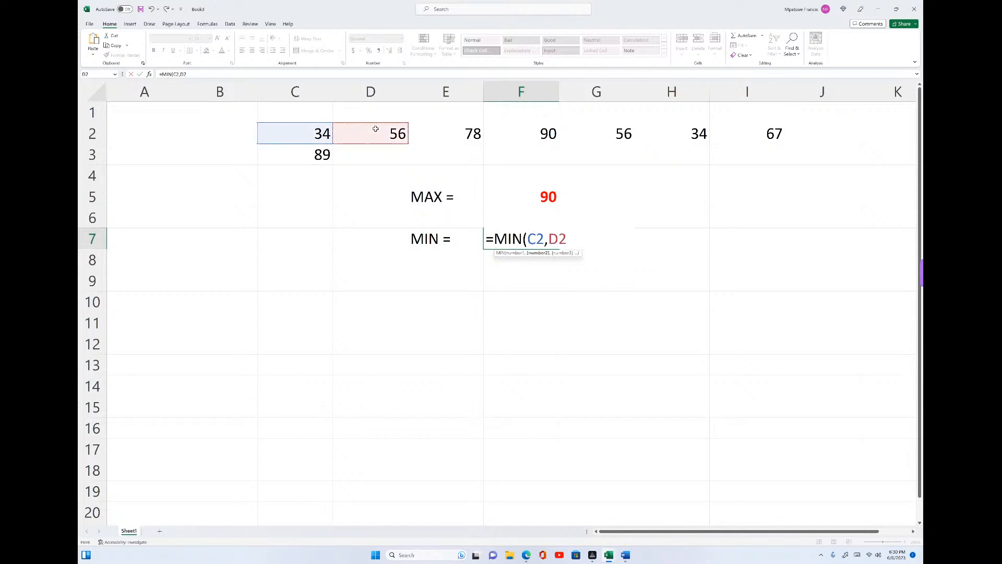
pyautogui.write(',')
pyautogui.click(473, 133)
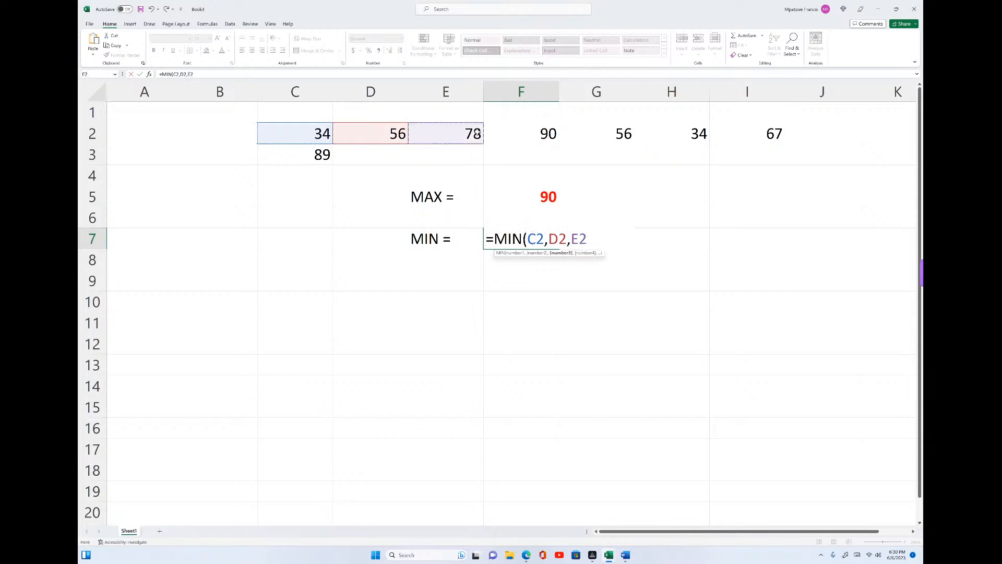
# - Add cells F2, G2 and H2 as further separate arguments of the MIN formula in F7
pyautogui.write(',')
pyautogui.click(521, 134)
pyautogui.write(',')
pyautogui.click(603, 135)
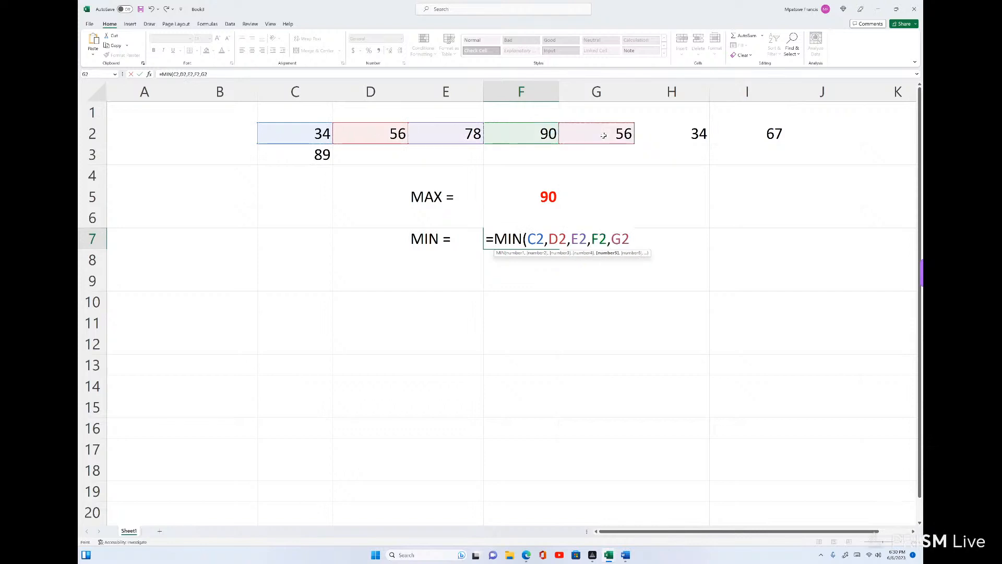
pyautogui.write(',')
pyautogui.click(688, 136)
# - Add I2 and C3 as the last arguments, close the parenthesis and complete the MIN formula in F7
pyautogui.write(',')
pyautogui.click(738, 131)
pyautogui.write(',')
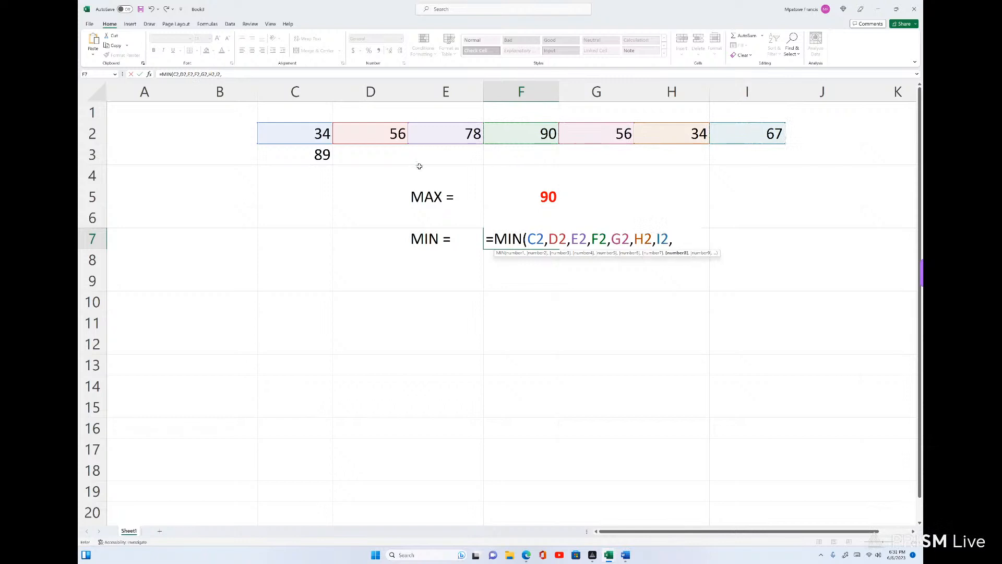
pyautogui.click(326, 157)
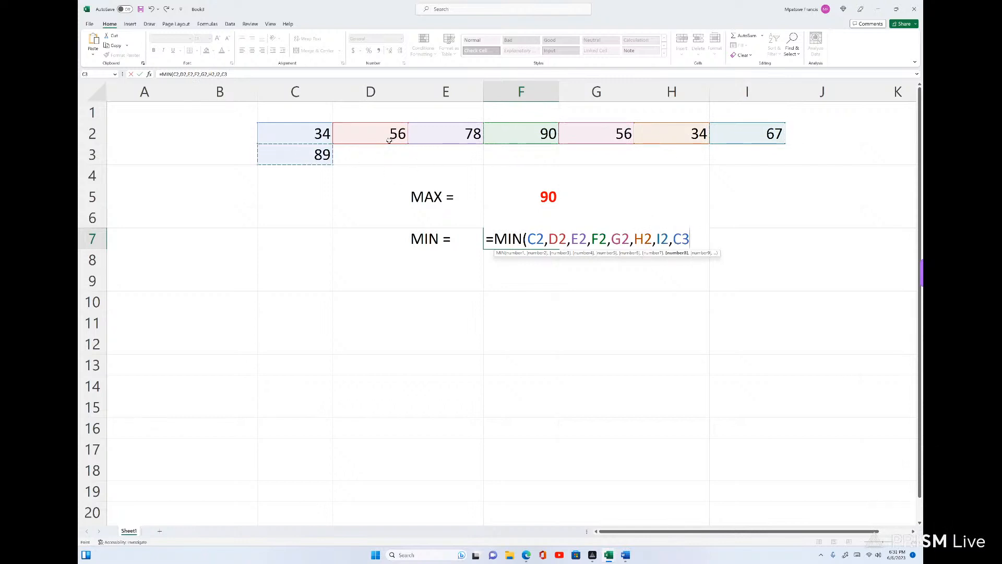
pyautogui.write(')')
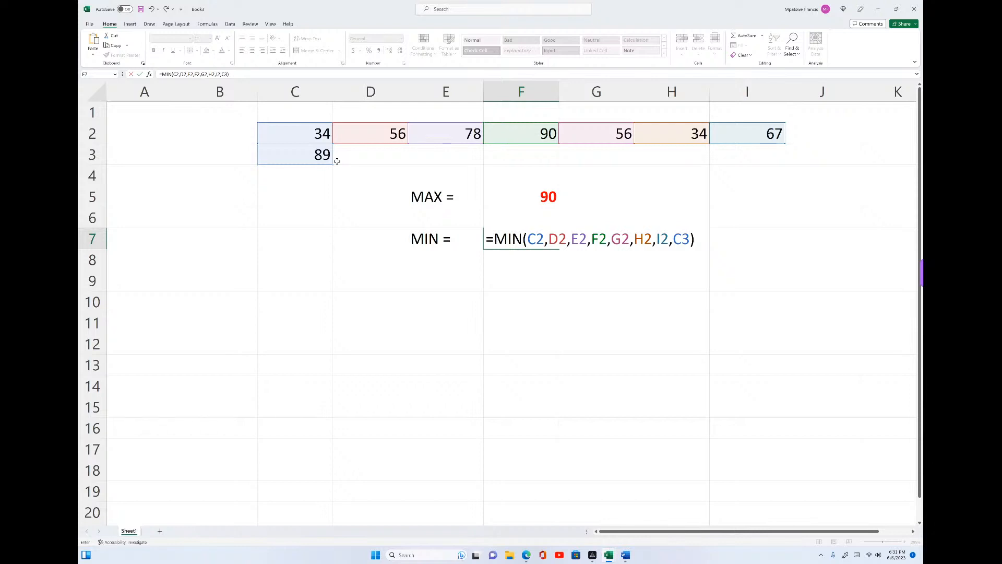
pyautogui.press('Return')
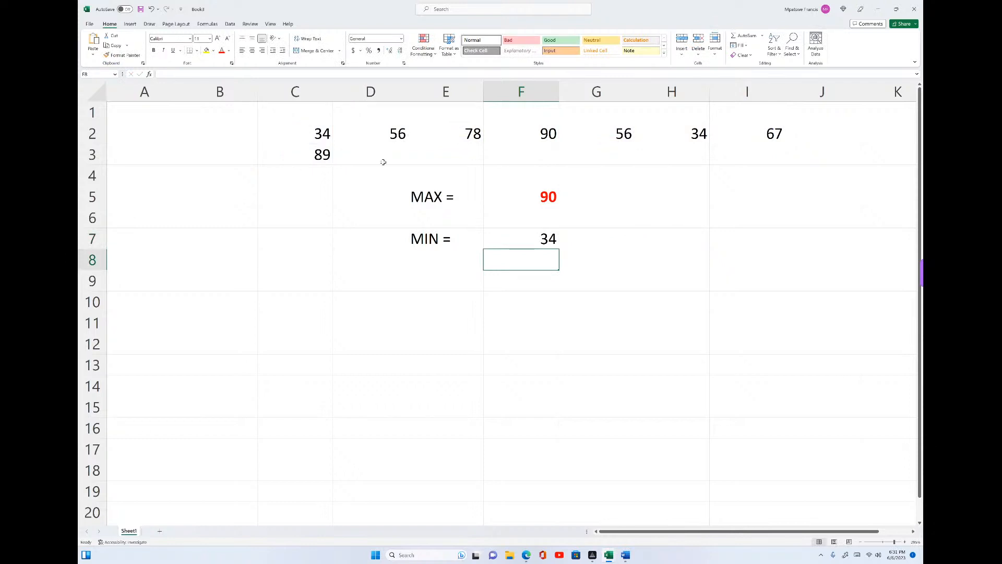
# - Format the MIN result in cell F7 as bold with a red font colour
pyautogui.click(544, 232)
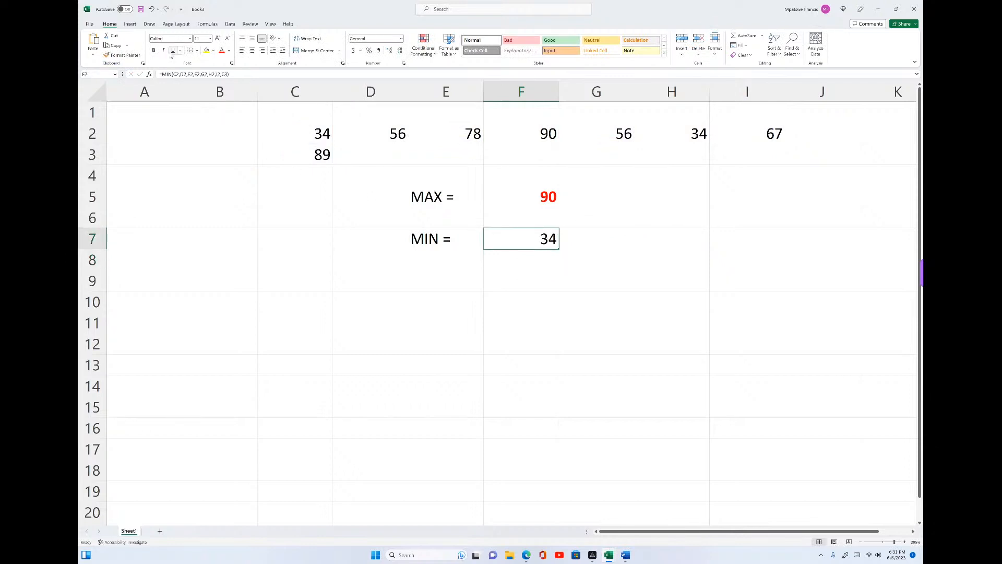
pyautogui.click(155, 52)
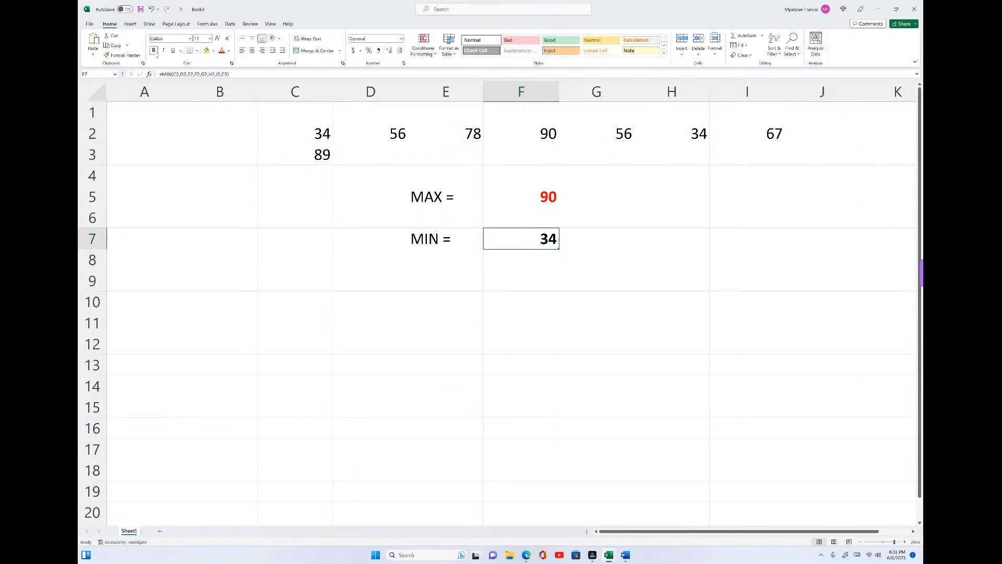
pyautogui.click(221, 51)
# - Enter the label "MAX=" in cell E9, below the minimum label
pyautogui.click(417, 282)
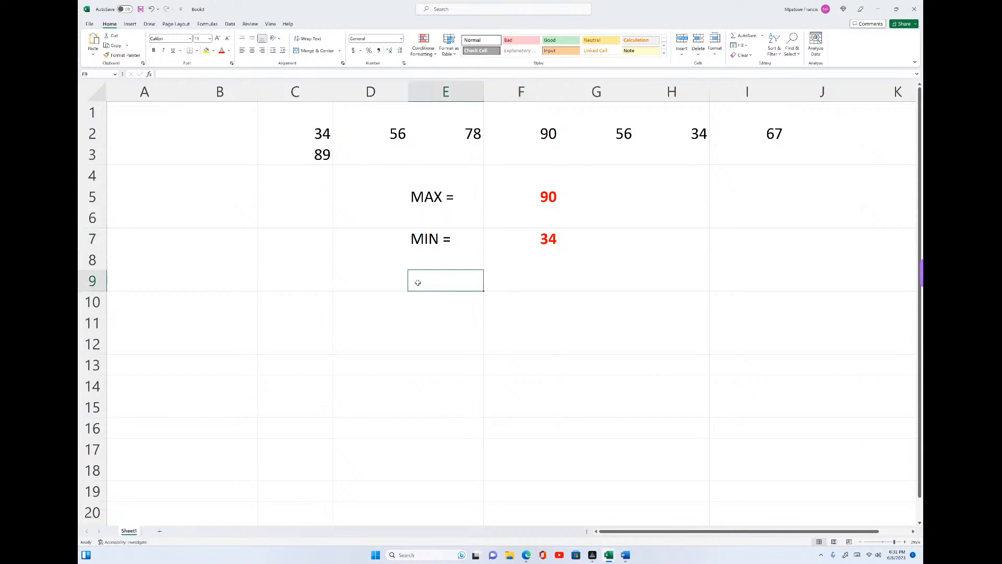
pyautogui.write('AMX')
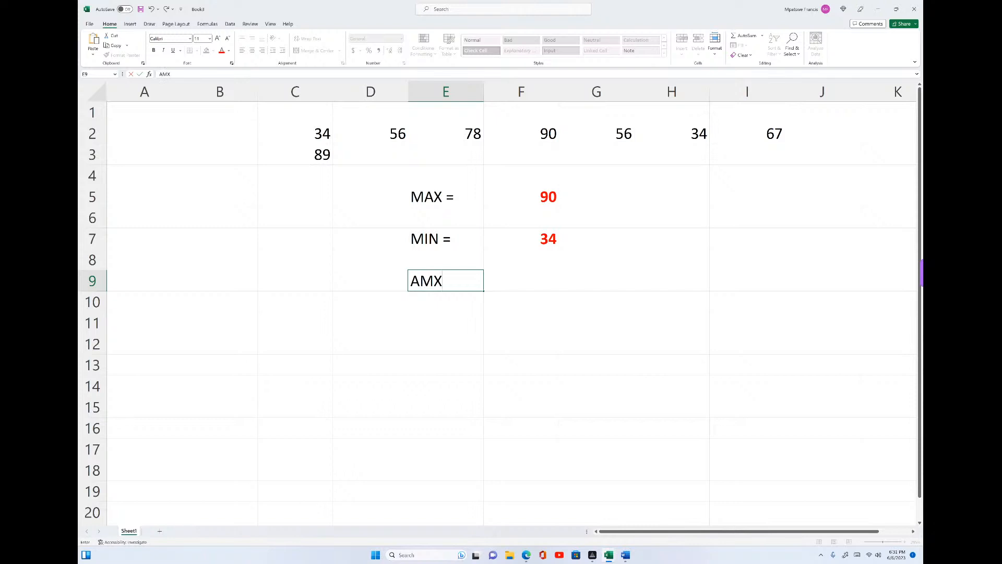
pyautogui.press('BackSpace')
pyautogui.press('BackSpace')
pyautogui.press('BackSpace')
pyautogui.write('MAX')
# - Start a second MAX formula in cell F9, beside its label, up to the opening parenthesis
pyautogui.click(510, 277)
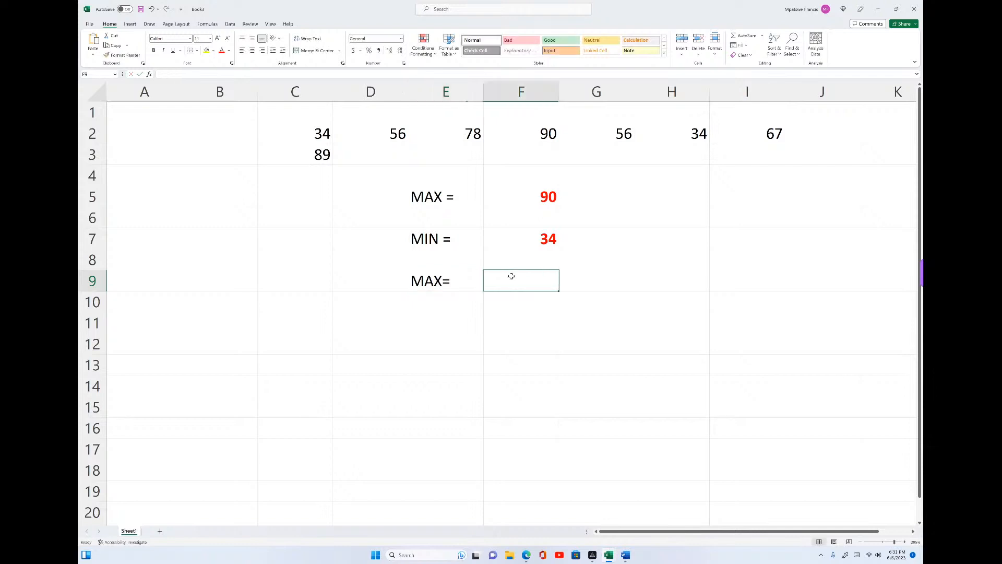
pyautogui.write('=MAX')
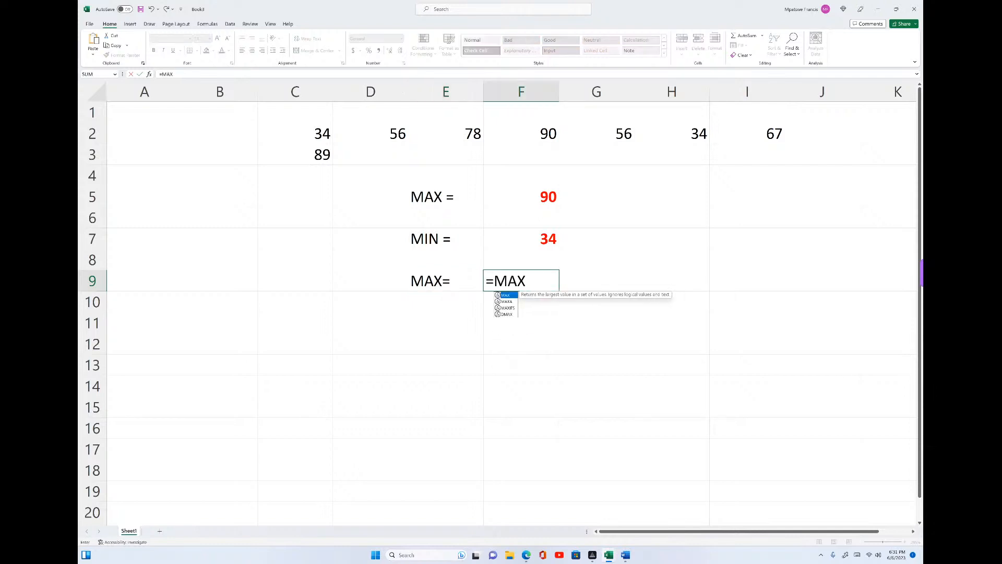
pyautogui.doubleClick(510, 295)
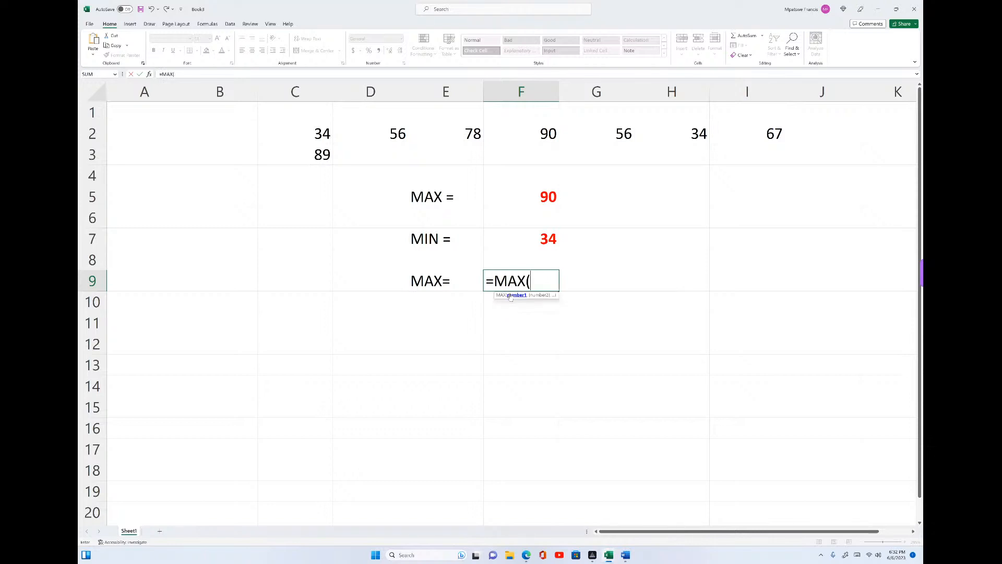
# - Give the MAX formula in F9 the single range C2:I3 as its argument, close the parenthesis and complete the formula
pyautogui.click(322, 132)
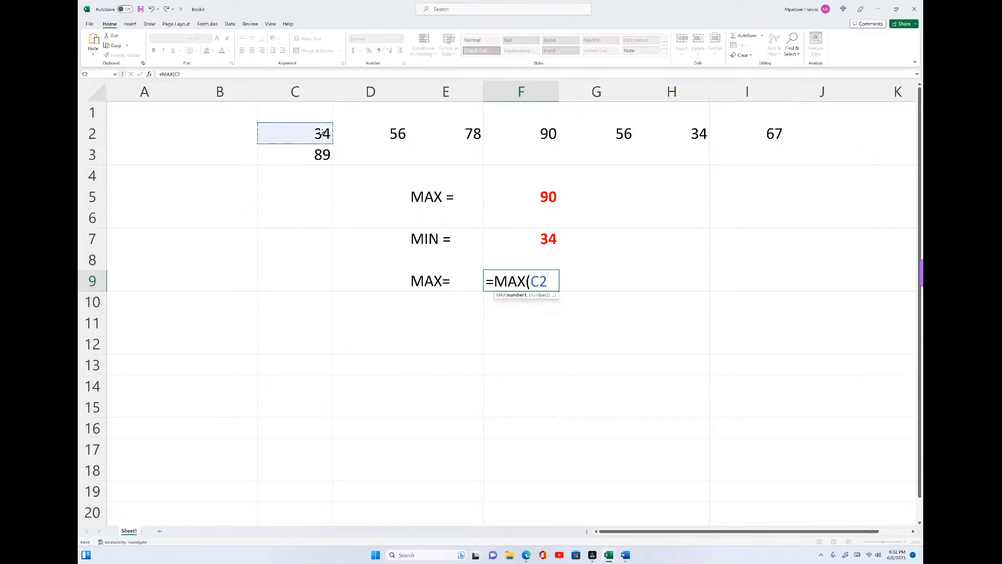
pyautogui.write(':C2')
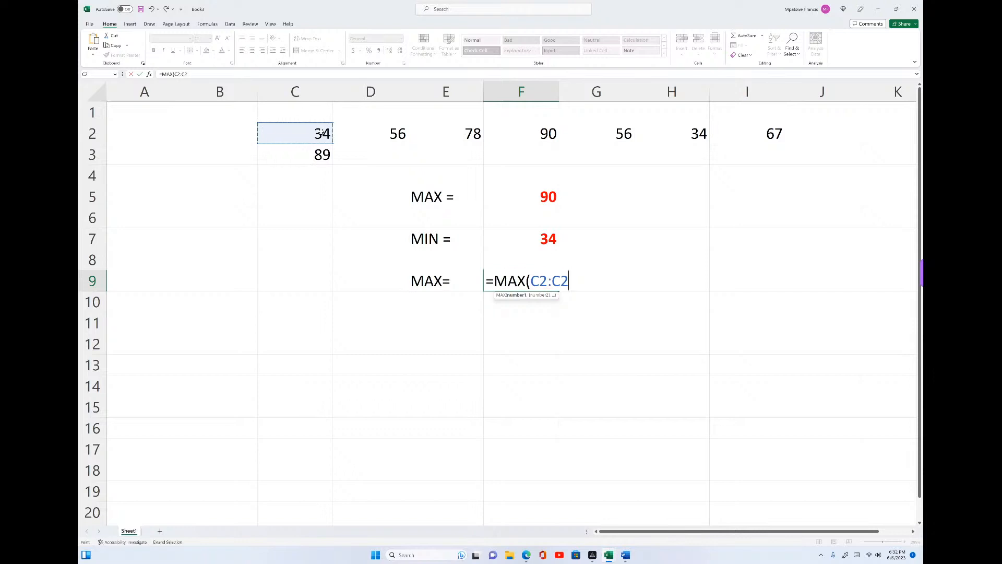
pyautogui.press('BackSpace')
pyautogui.press('BackSpace')
pyautogui.click(319, 154)
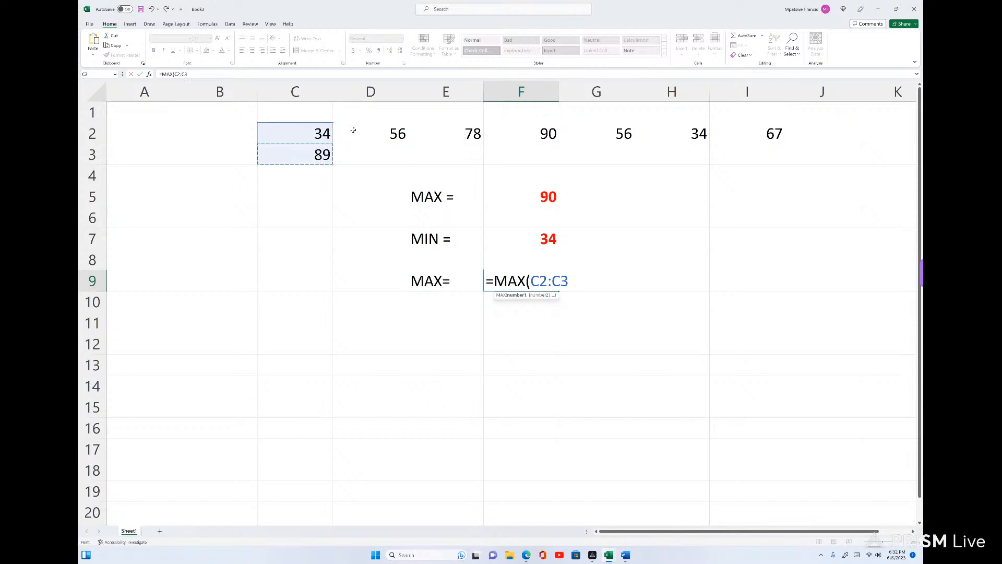
pyautogui.moveTo(322, 133); pyautogui.dragTo(762, 147)
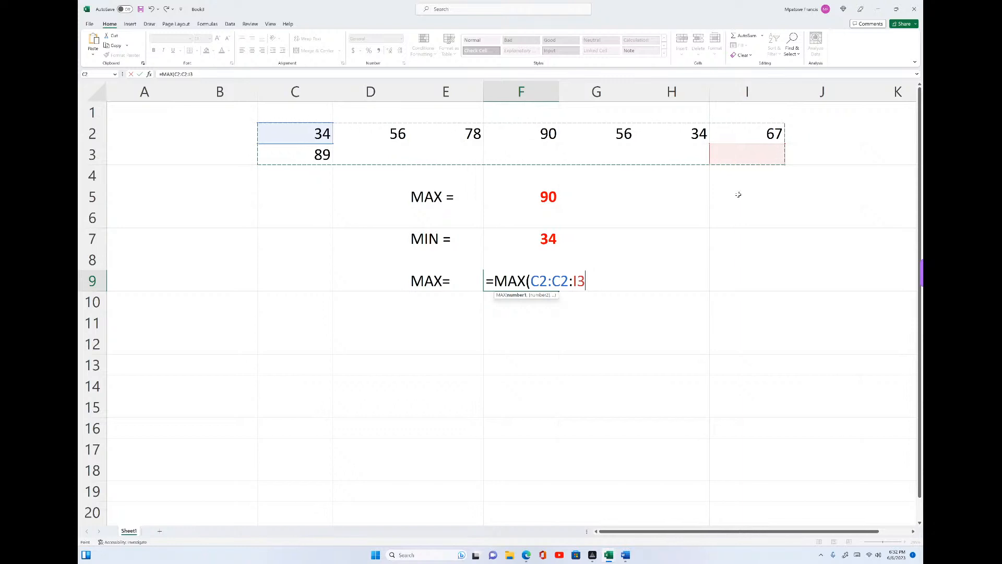
pyautogui.click(745, 159)
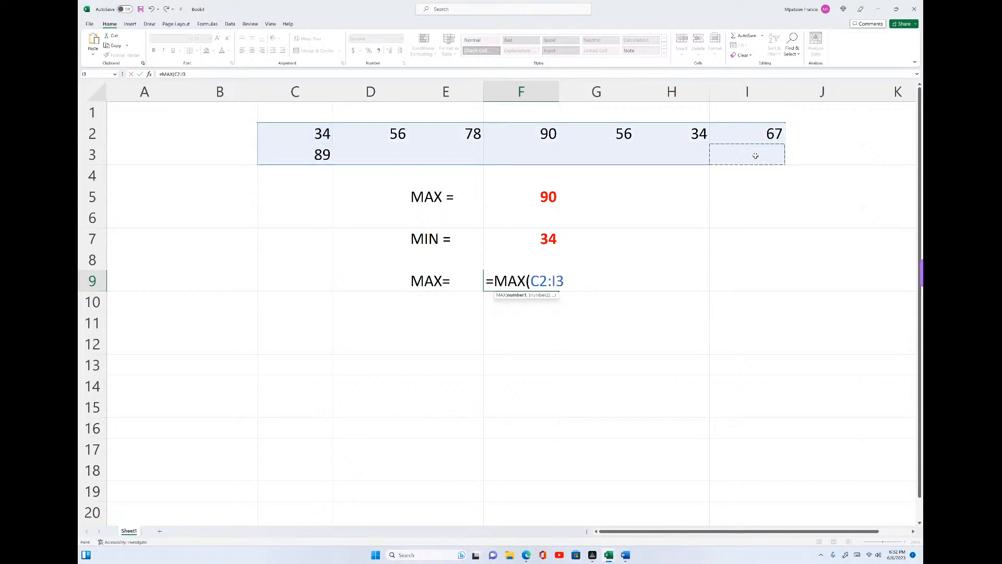
pyautogui.write(')')
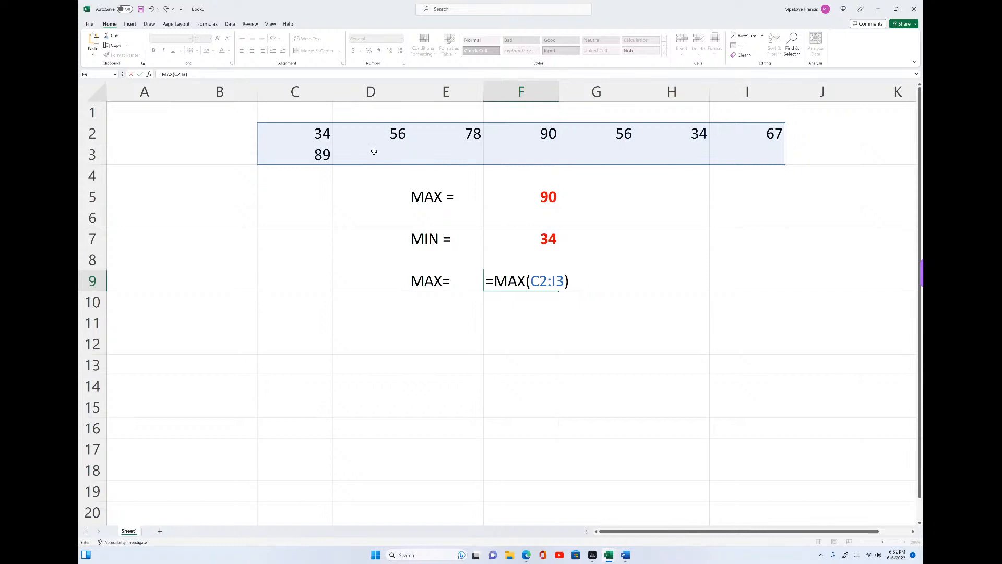
pyautogui.press('Return')
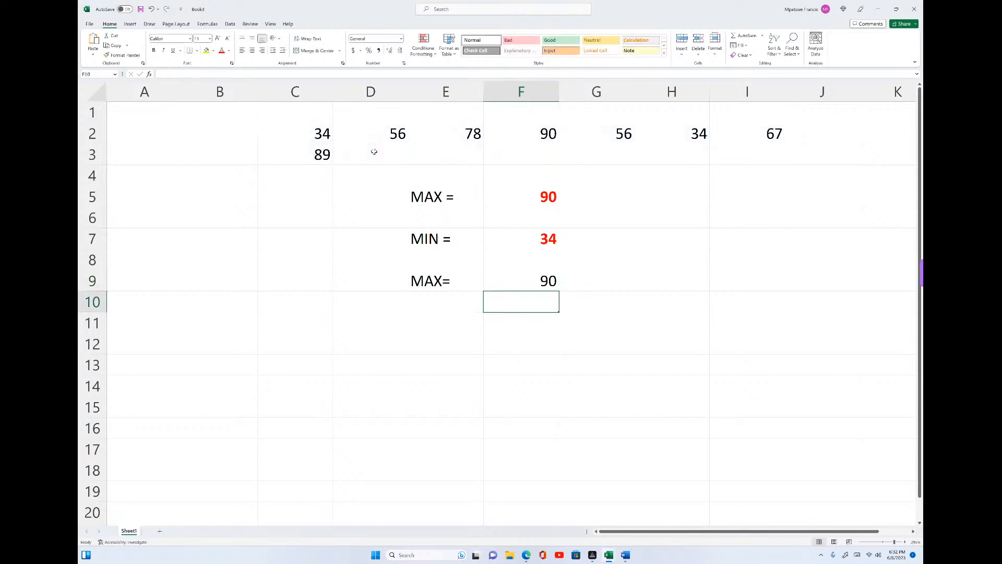
# - Set the font colour of the MAX result in cell F9 to red
pyautogui.click(545, 275)
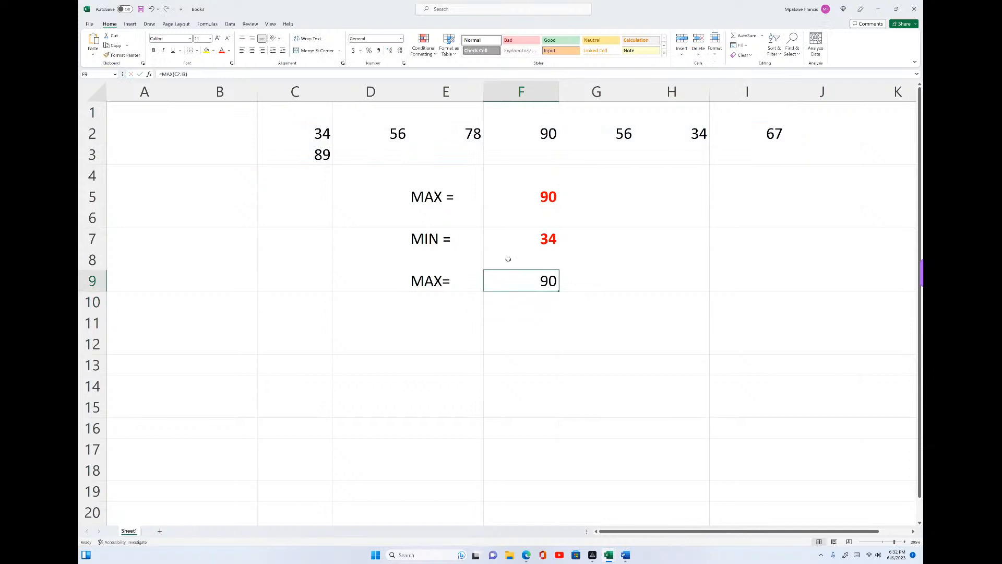
pyautogui.click(222, 50)
# - Enter the label "MIN =" in cell E11, below the second maximum label
pyautogui.click(426, 318)
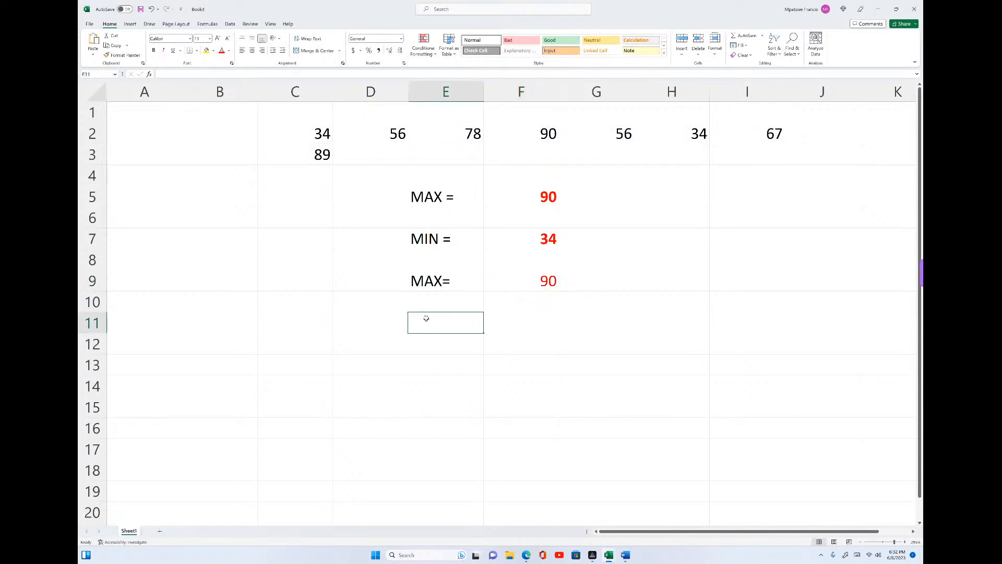
pyautogui.write('=')
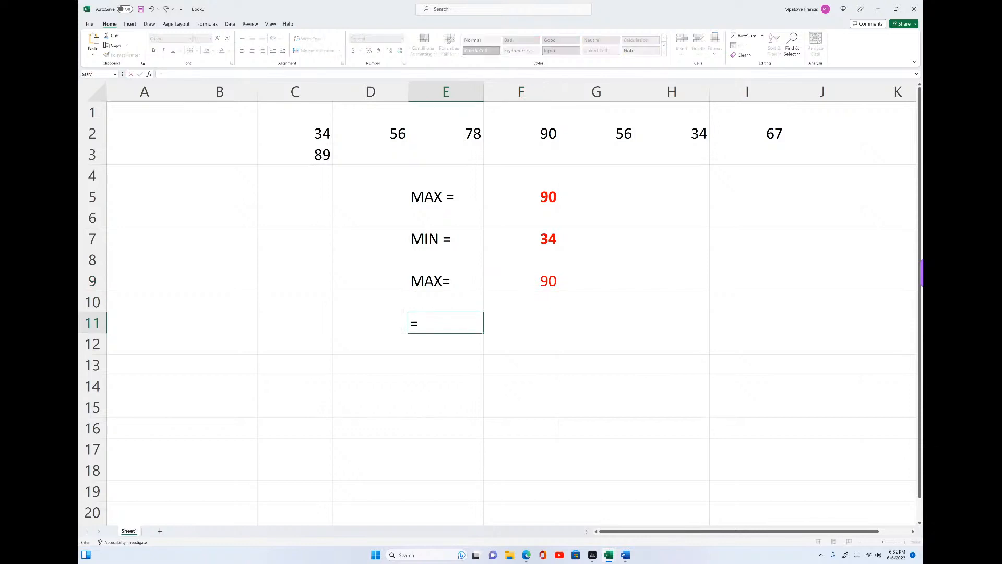
pyautogui.press('BackSpace')
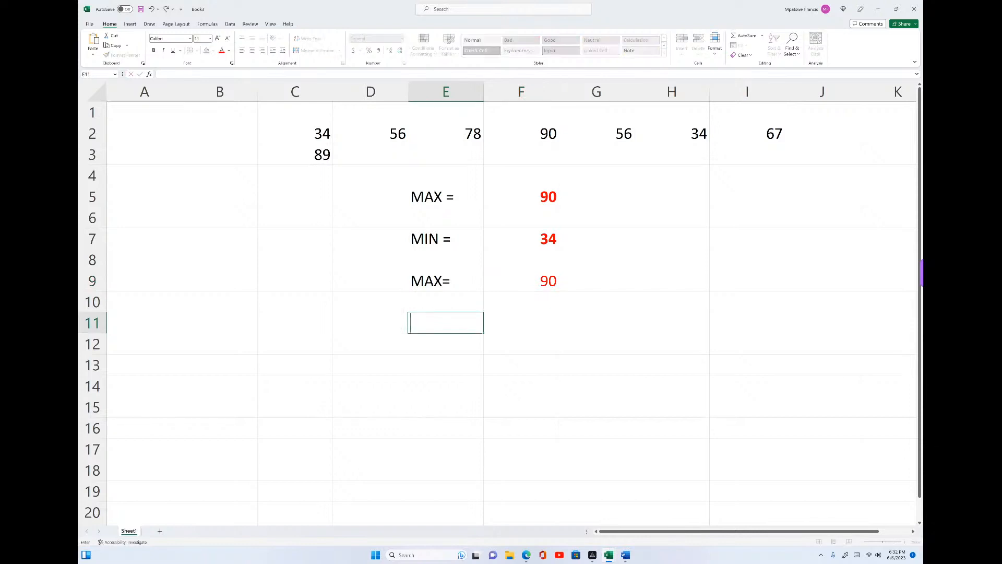
pyautogui.write('MIN =')
# - Start a MIN formula in cell F11, beside its label, up to the opening parenthesis
pyautogui.click(521, 325)
pyautogui.write('=')
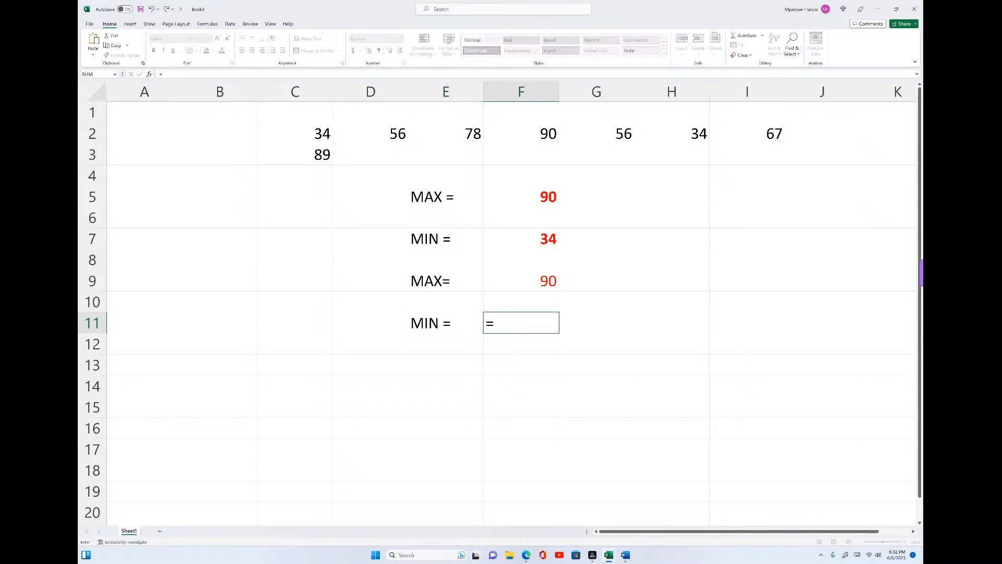
pyautogui.write('MIN')
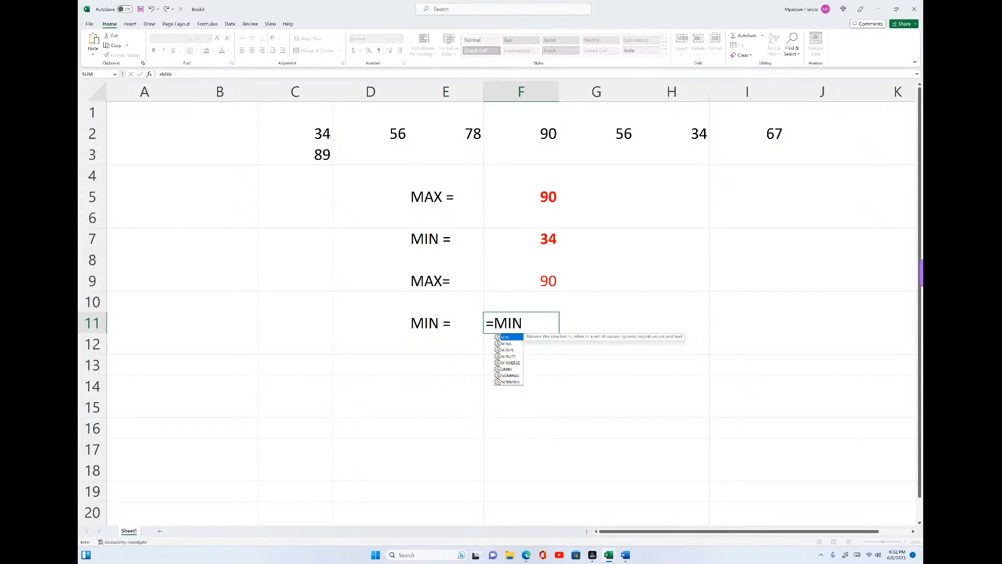
pyautogui.write('(')
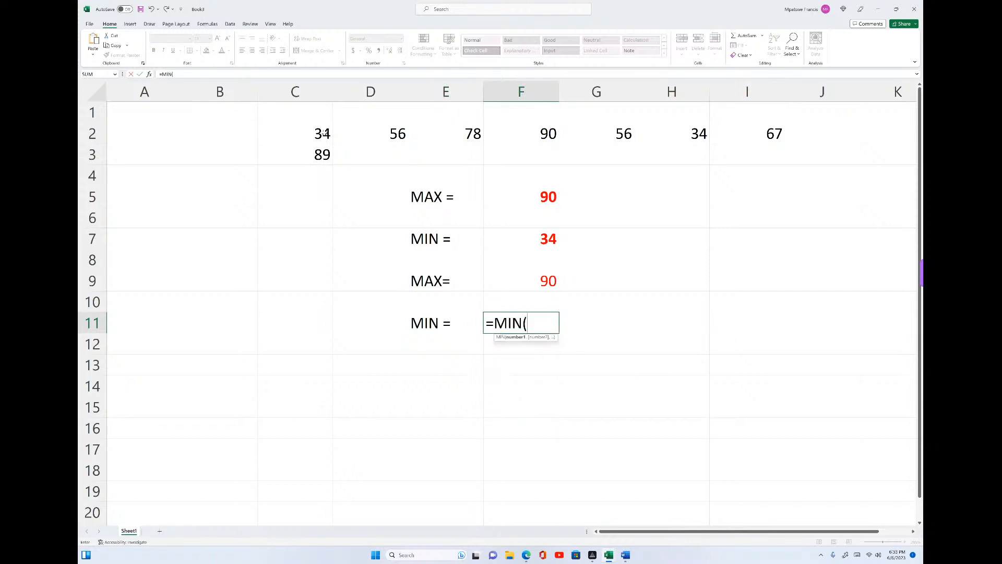
pyautogui.click(325, 134)
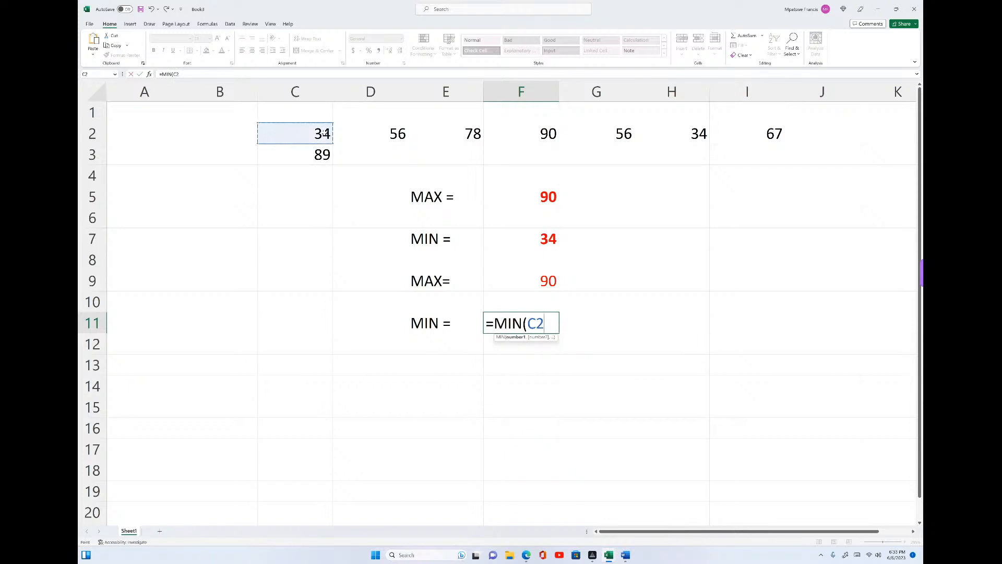
pyautogui.write(':')
pyautogui.press('BackSpace')
pyautogui.press('BackSpace')
pyautogui.press('Right')
pyautogui.press('Right')
pyautogui.press('Right')
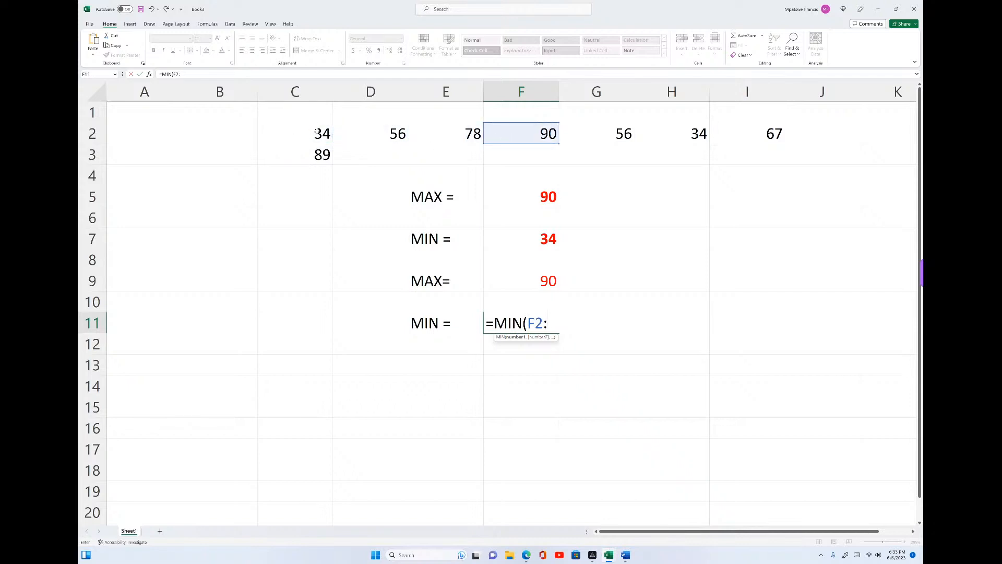
pyautogui.moveTo(316, 132); pyautogui.dragTo(711, 141)
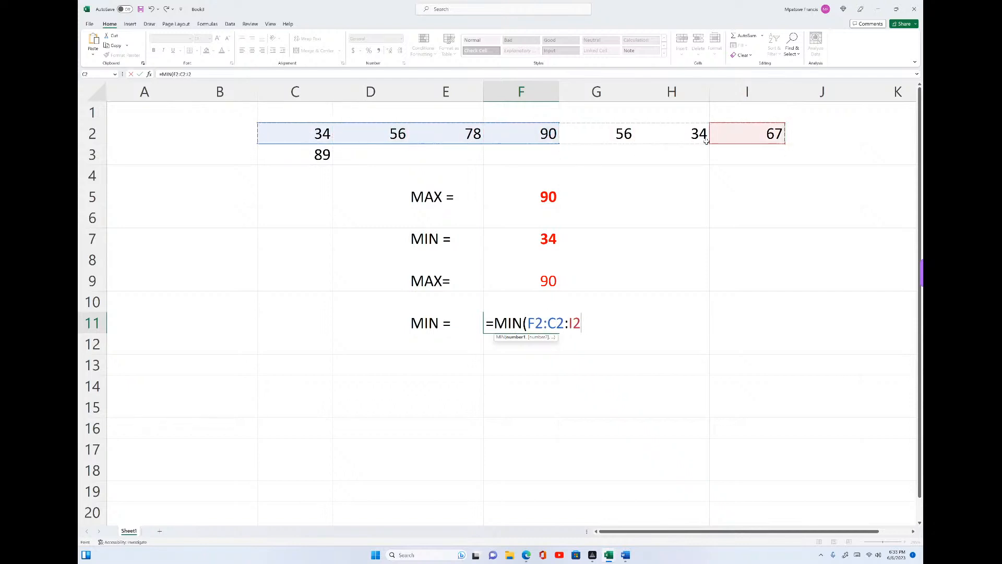
pyautogui.click(152, 10)
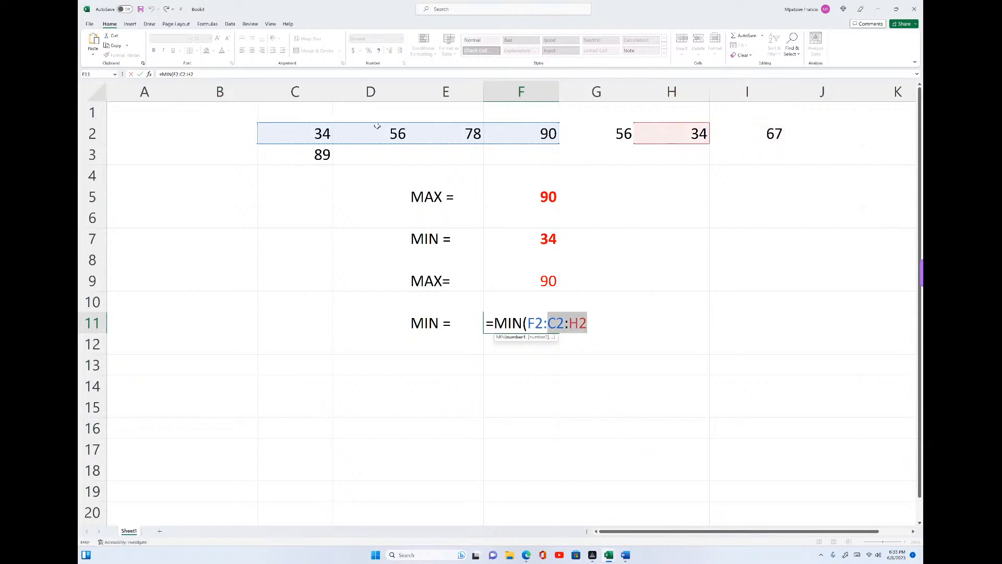
pyautogui.press('F2')
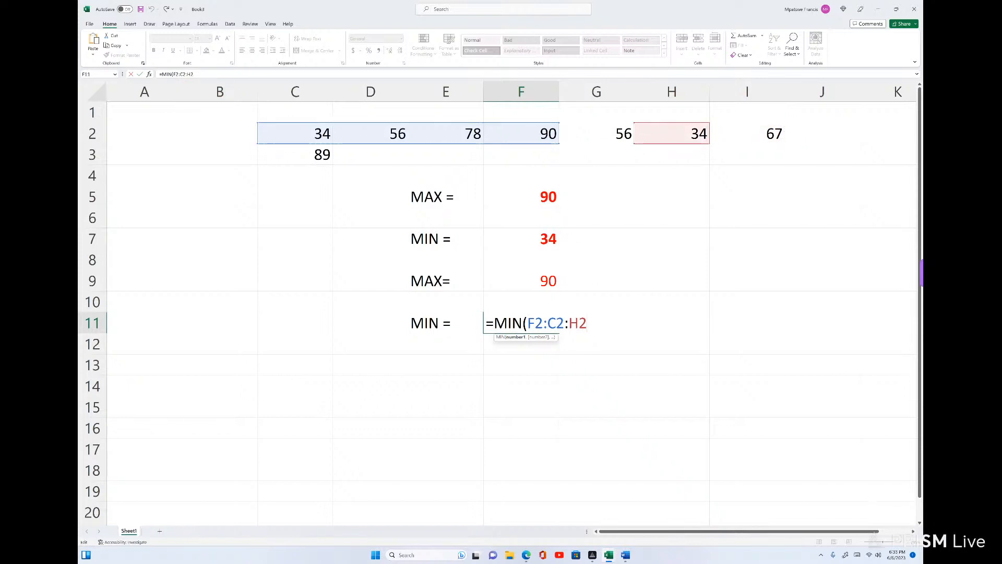
pyautogui.press('BackSpace')
pyautogui.press('BackSpace')
pyautogui.press('BackSpace')
pyautogui.press('BackSpace')
pyautogui.press('BackSpace')
pyautogui.press('BackSpace')
pyautogui.press('BackSpace')
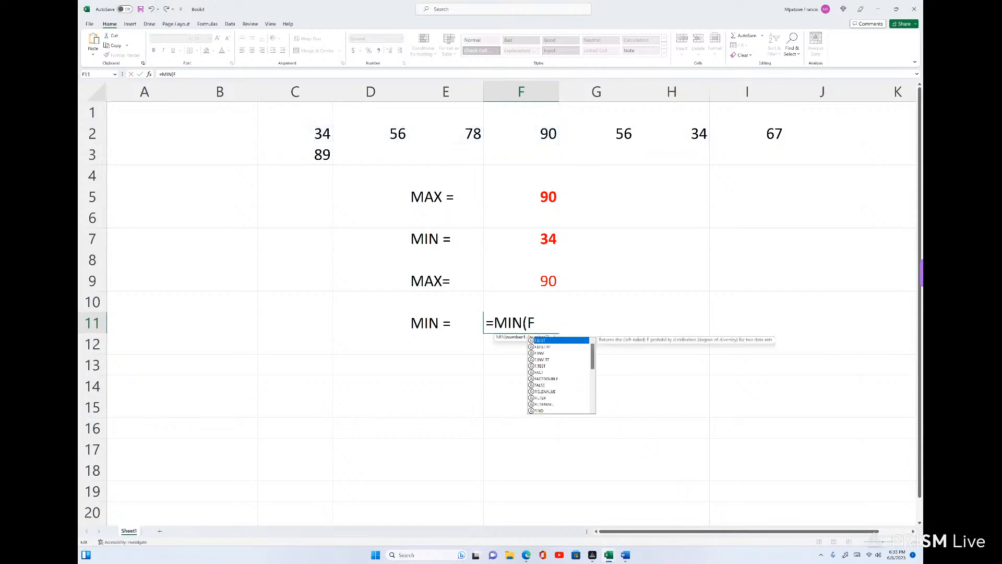
pyautogui.press('BackSpace')
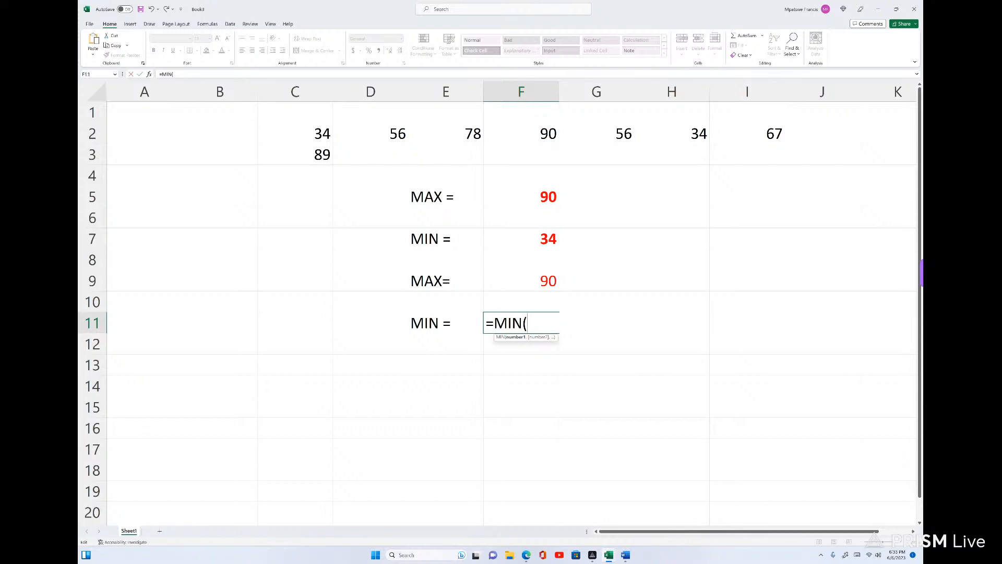
# - Give the MIN formula in F11 the single range C2:I3 as its argument, close the parenthesis and complete the formula
pyautogui.write('C3')
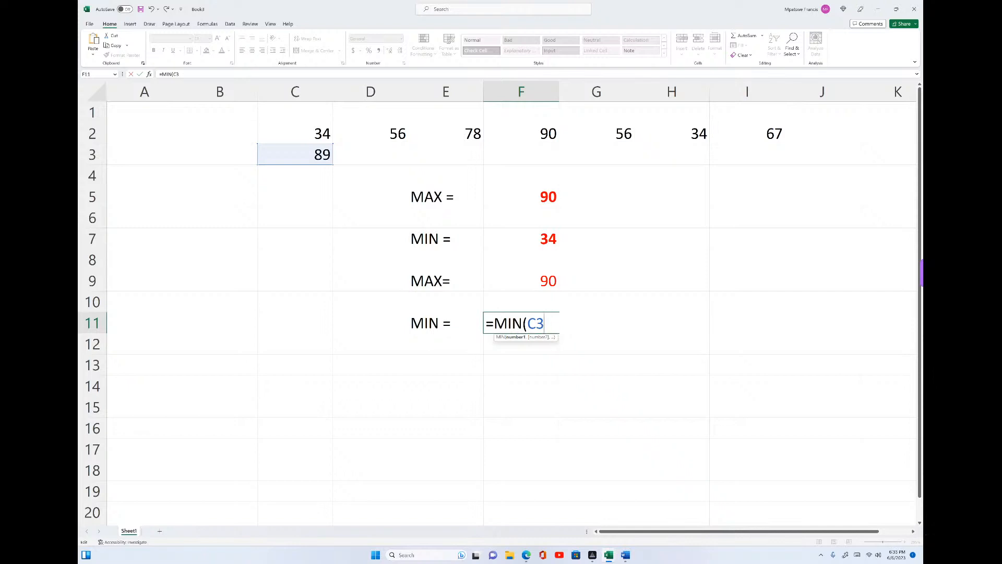
pyautogui.press('BackSpace')
pyautogui.write('2')
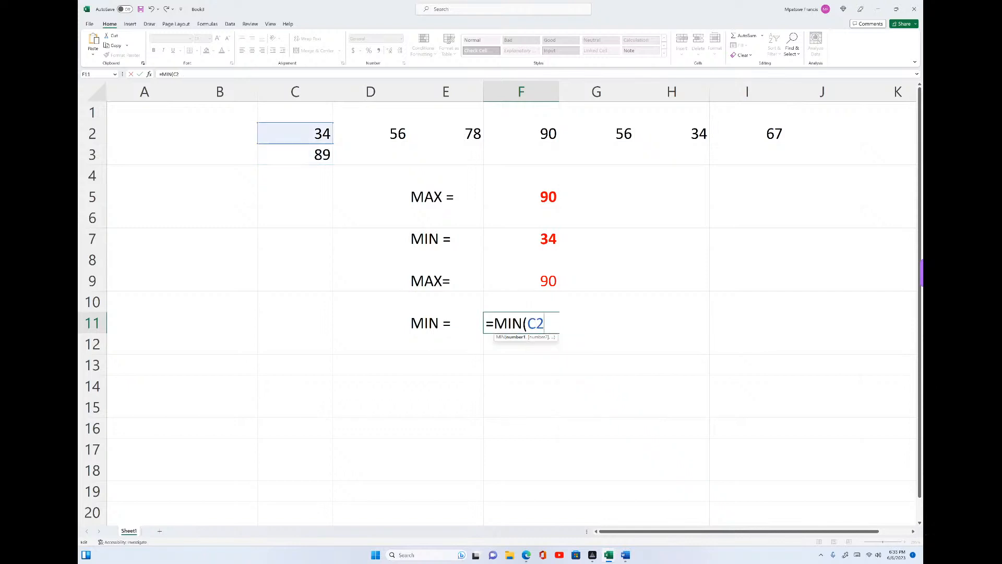
pyautogui.write(':')
pyautogui.write('I3')
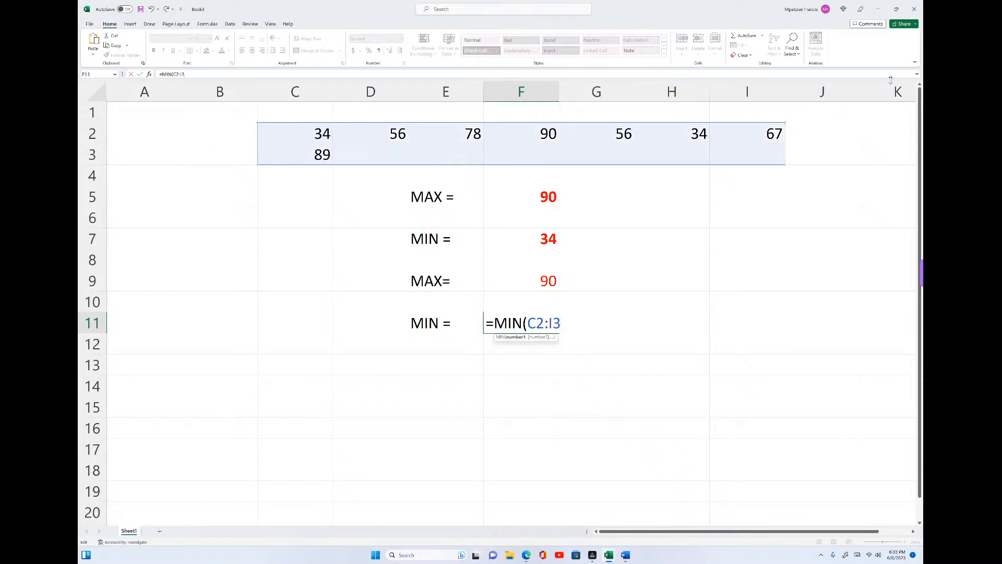
pyautogui.write(')')
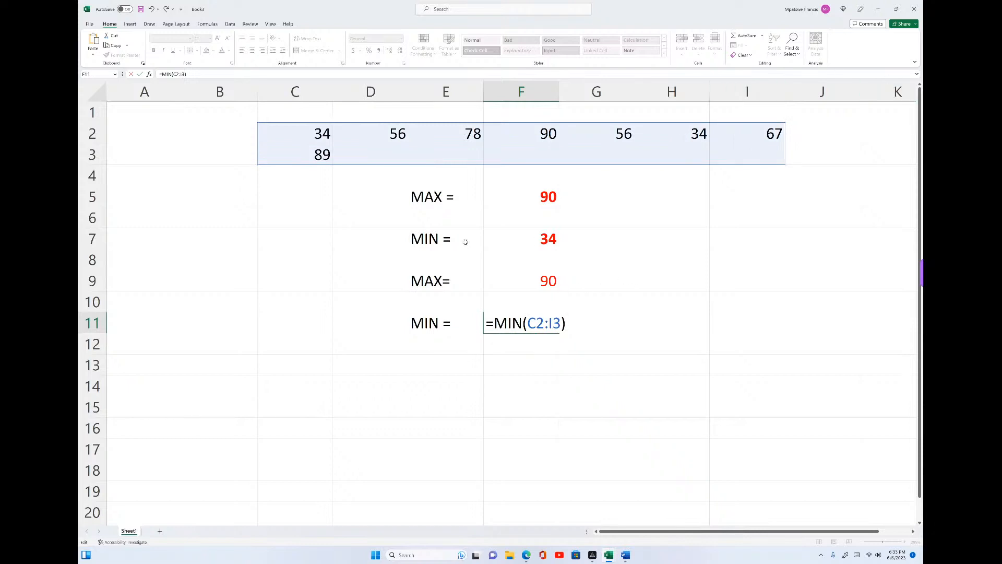
pyautogui.press('Return')
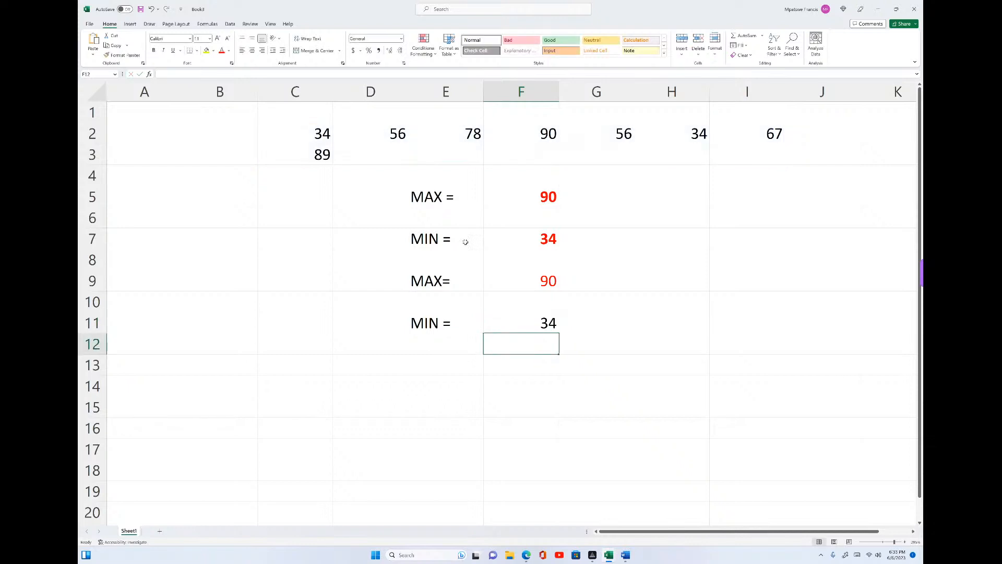
# - Set the font colour of the MIN result in cell F11 to red, then select the first MAX result in F5
pyautogui.click(555, 323)
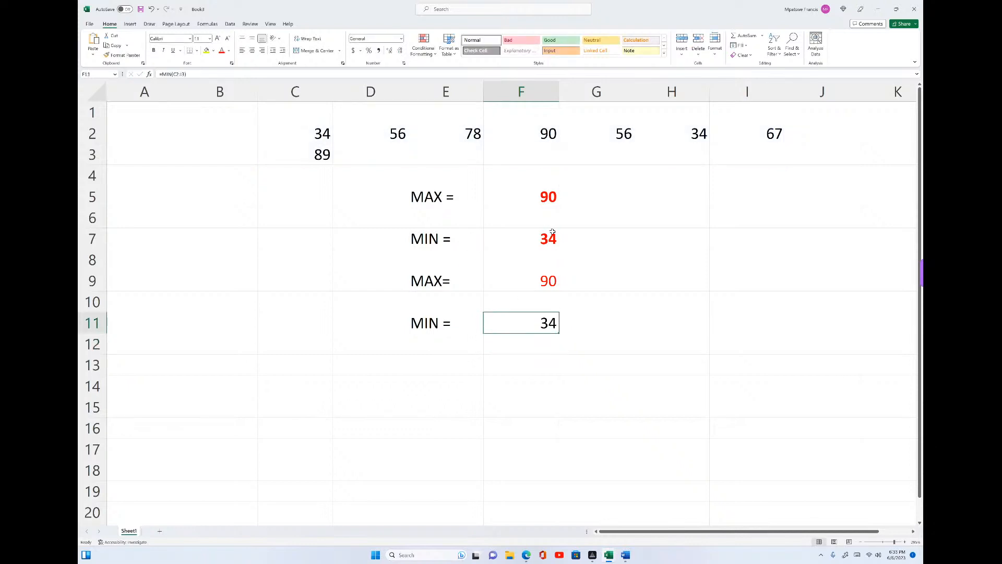
pyautogui.click(221, 50)
pyautogui.click(541, 197)
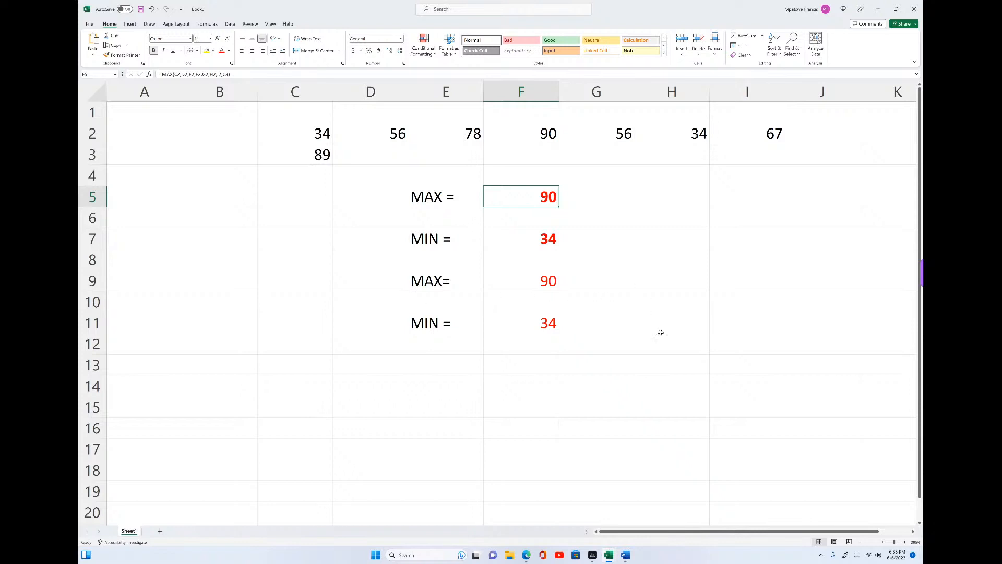
pyautogui.moveTo(609, 554)
pyautogui.click(594, 535)
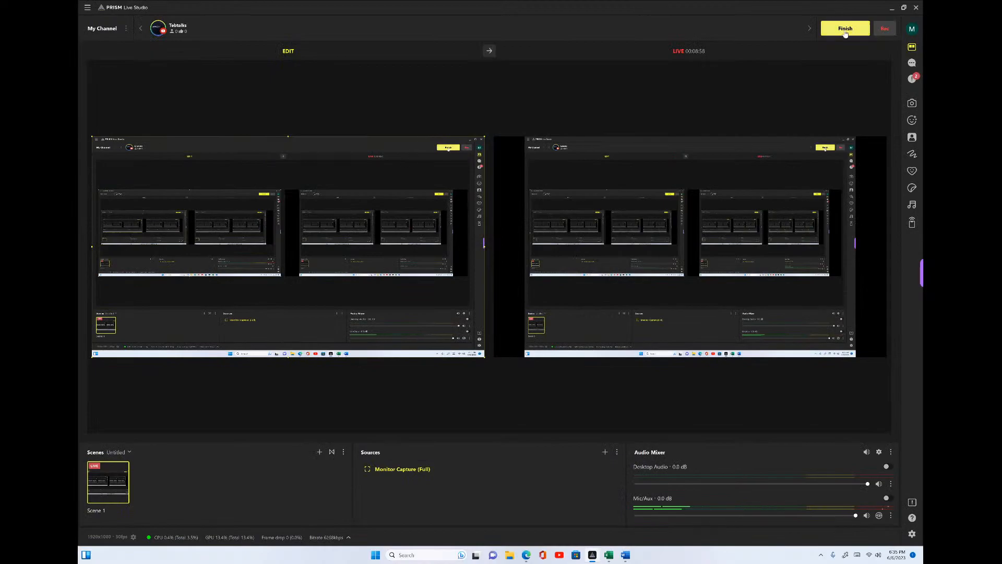